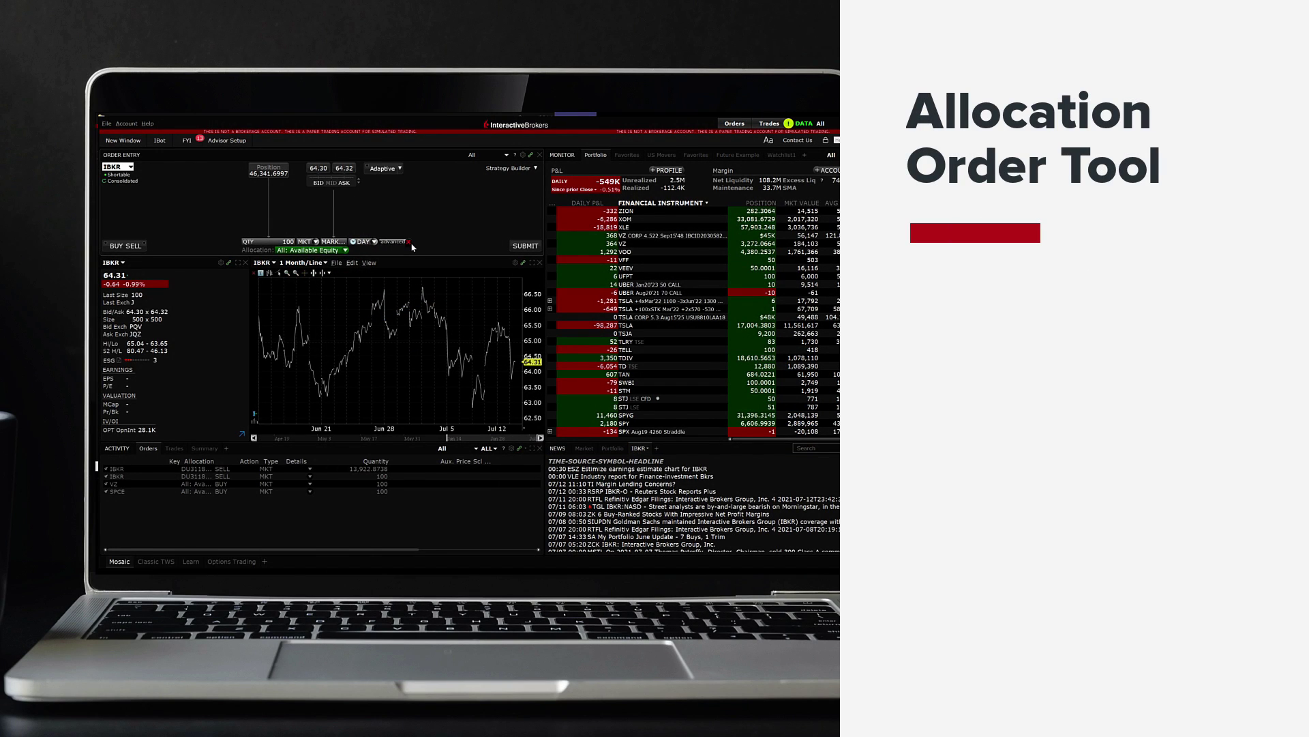
Expand the IBKR buy order's advanced options and launch its Allocation Order Tool.
{"action": "left_click", "coordinate": [410, 243]}
{"action": "left_click", "coordinate": [416, 266]}
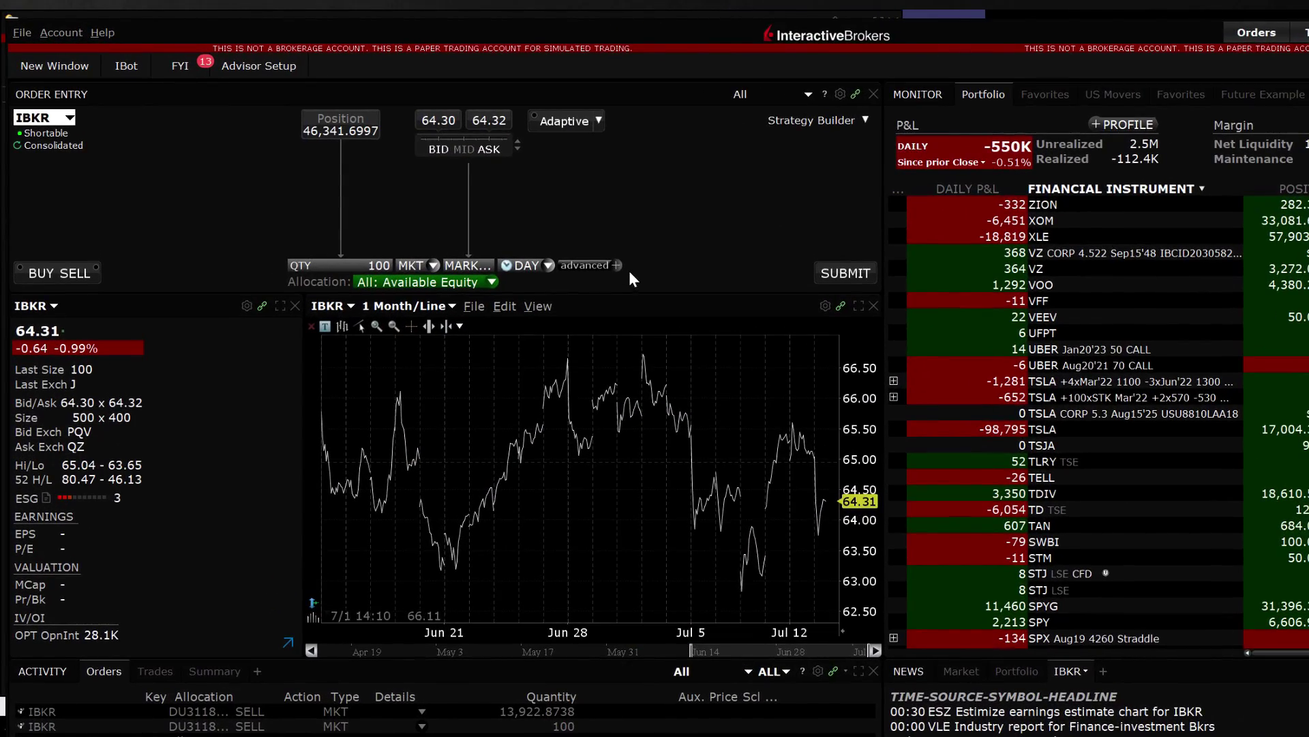
{"action": "left_click", "coordinate": [621, 268]}
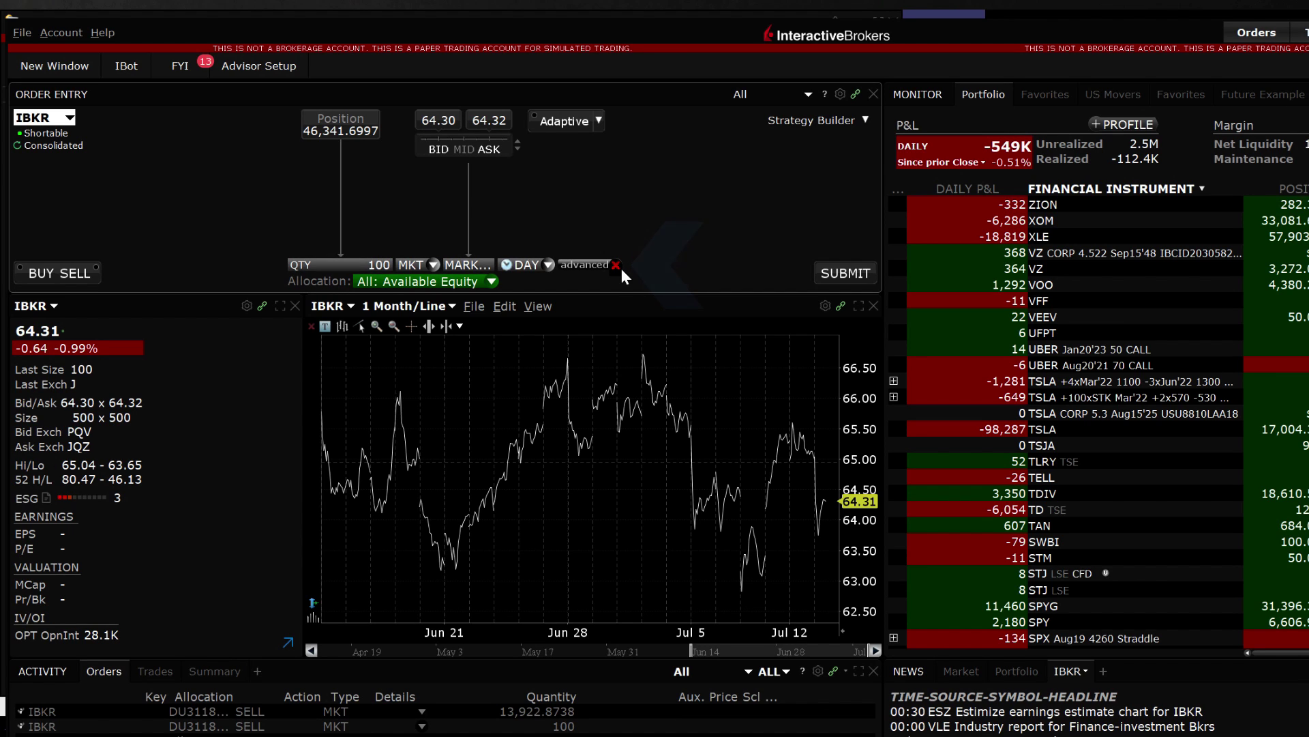
{"action": "left_click", "coordinate": [620, 268]}
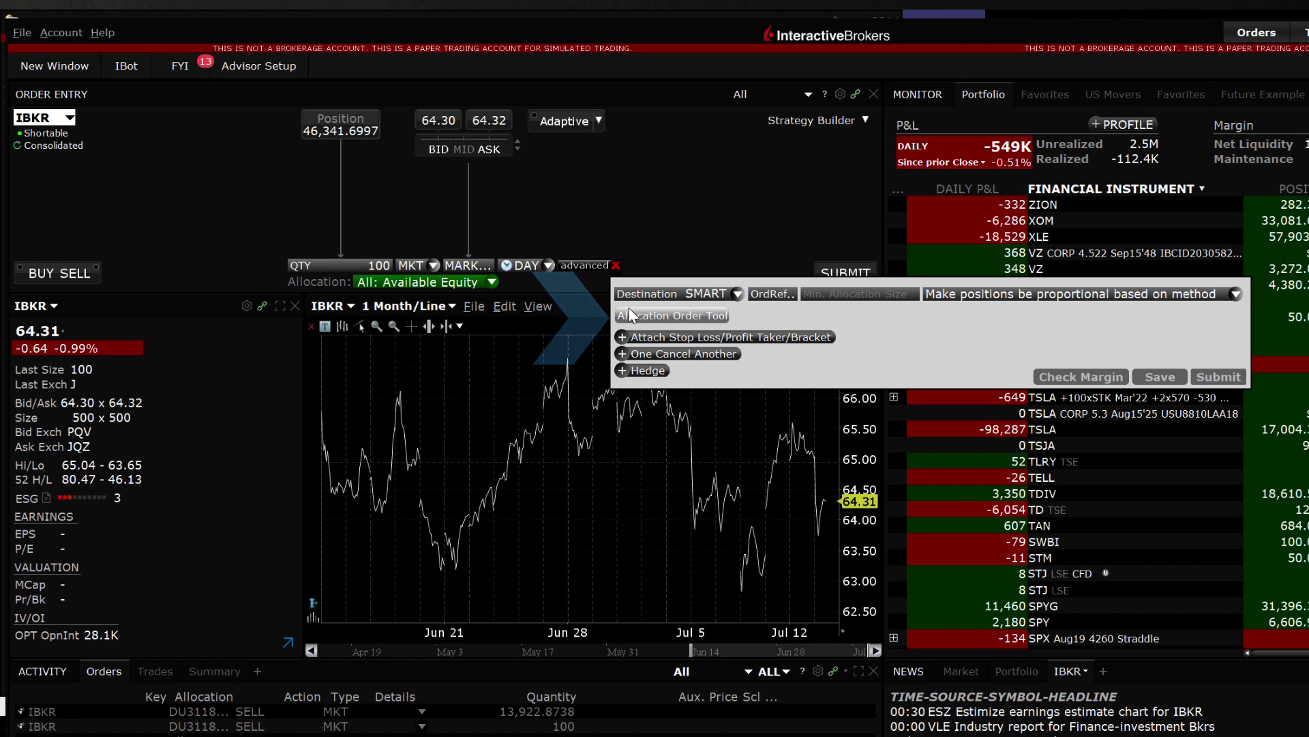
{"action": "left_click", "coordinate": [629, 311]}
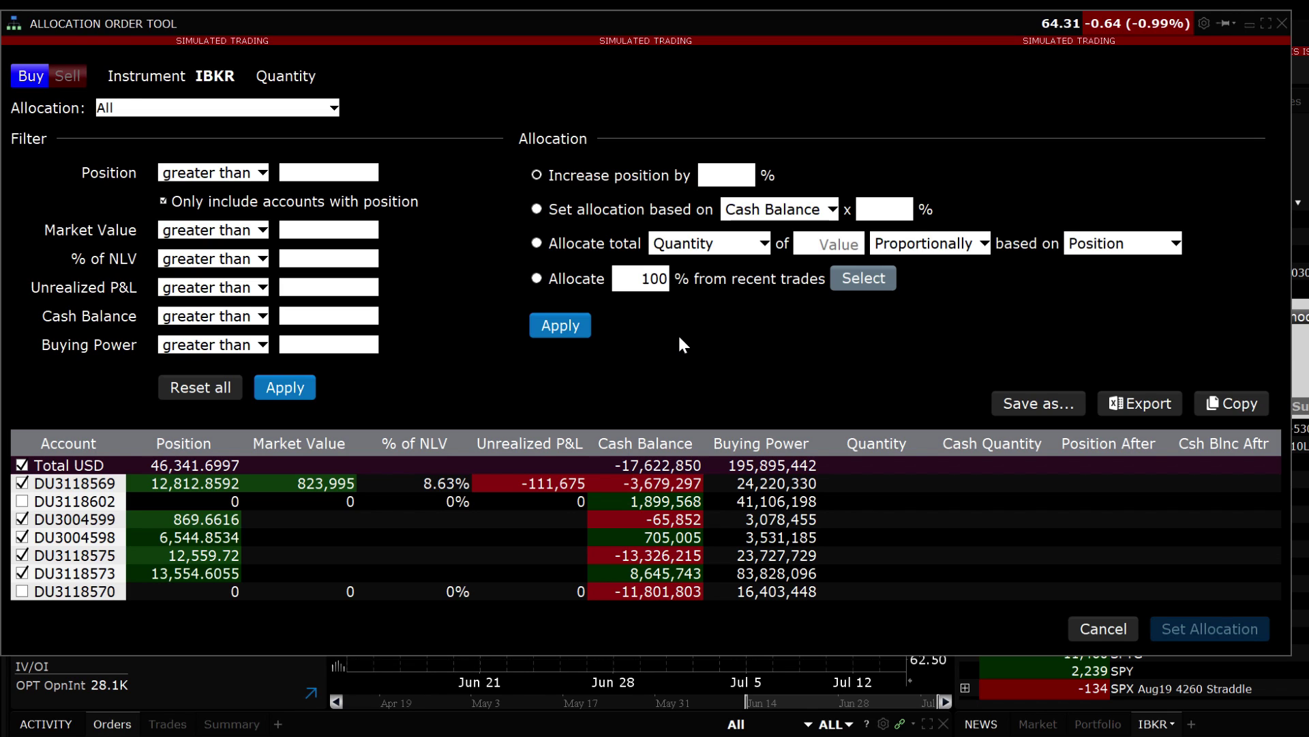
Try Group Demo 1 as the allocation group, then switch the allocation back to All accounts.
{"action": "left_click", "coordinate": [336, 106]}
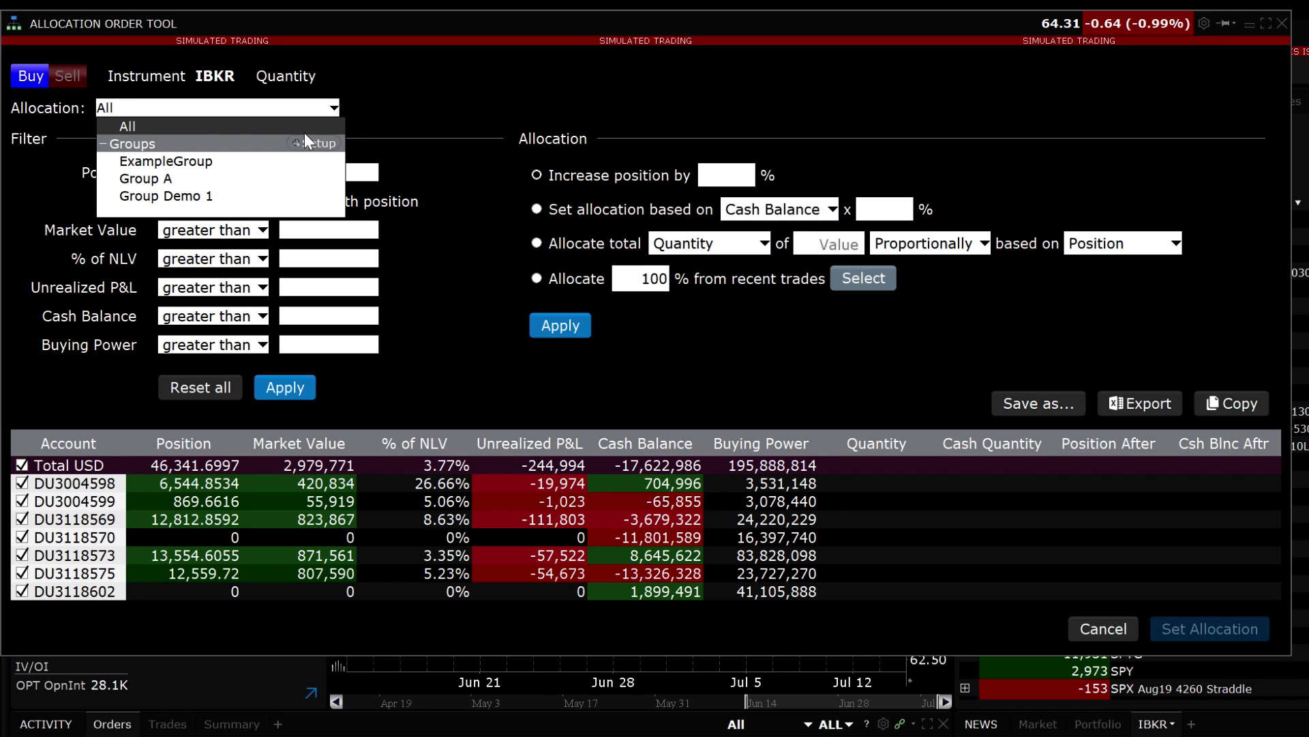
{"action": "left_click", "coordinate": [278, 196]}
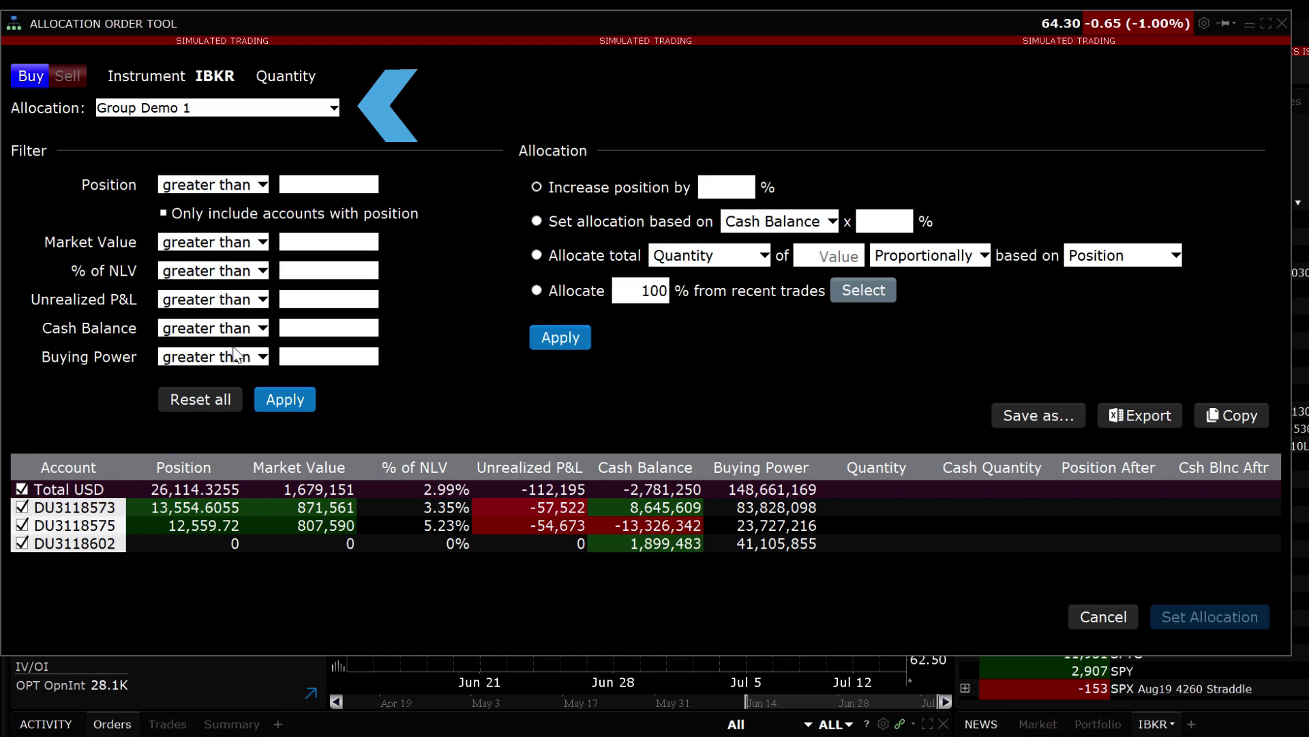
{"action": "left_click", "coordinate": [235, 109]}
{"action": "left_click", "coordinate": [220, 126]}
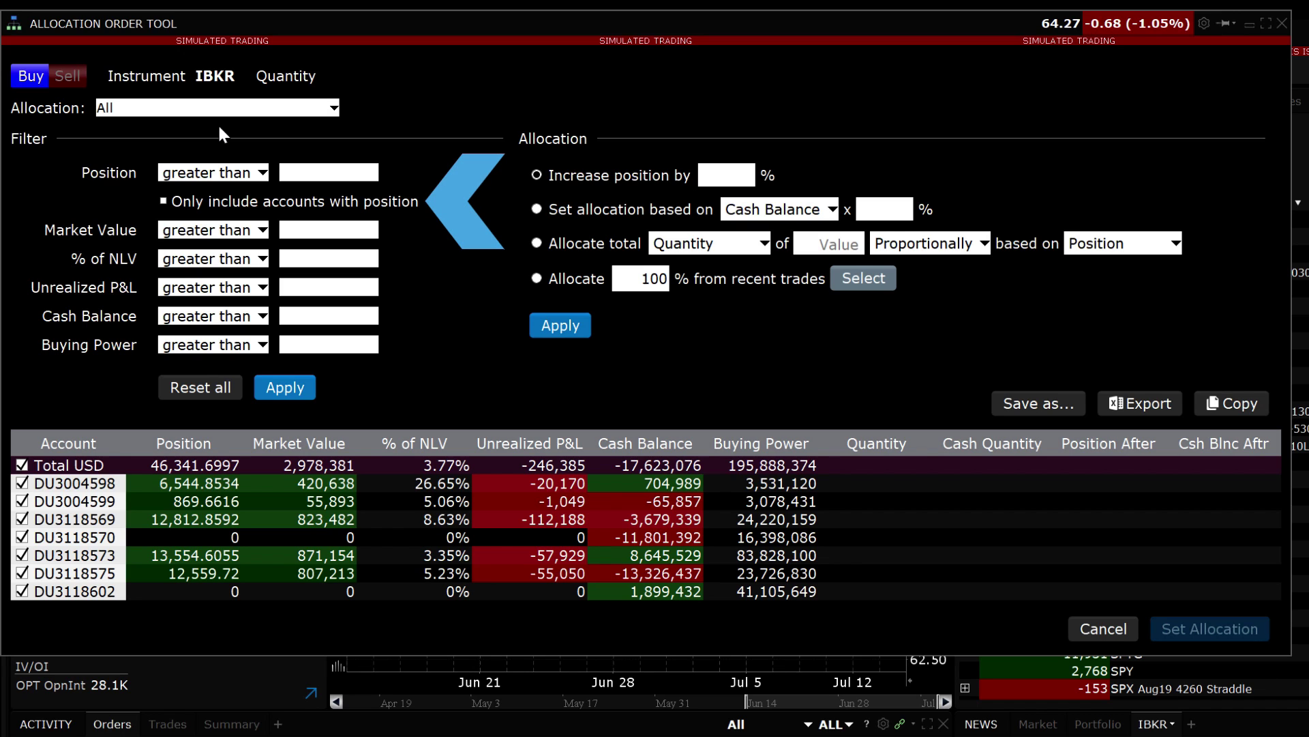
Apply the position-holding filter, reset all filters, then reapply it, leaving five accounts selected.
{"action": "left_click", "coordinate": [284, 387]}
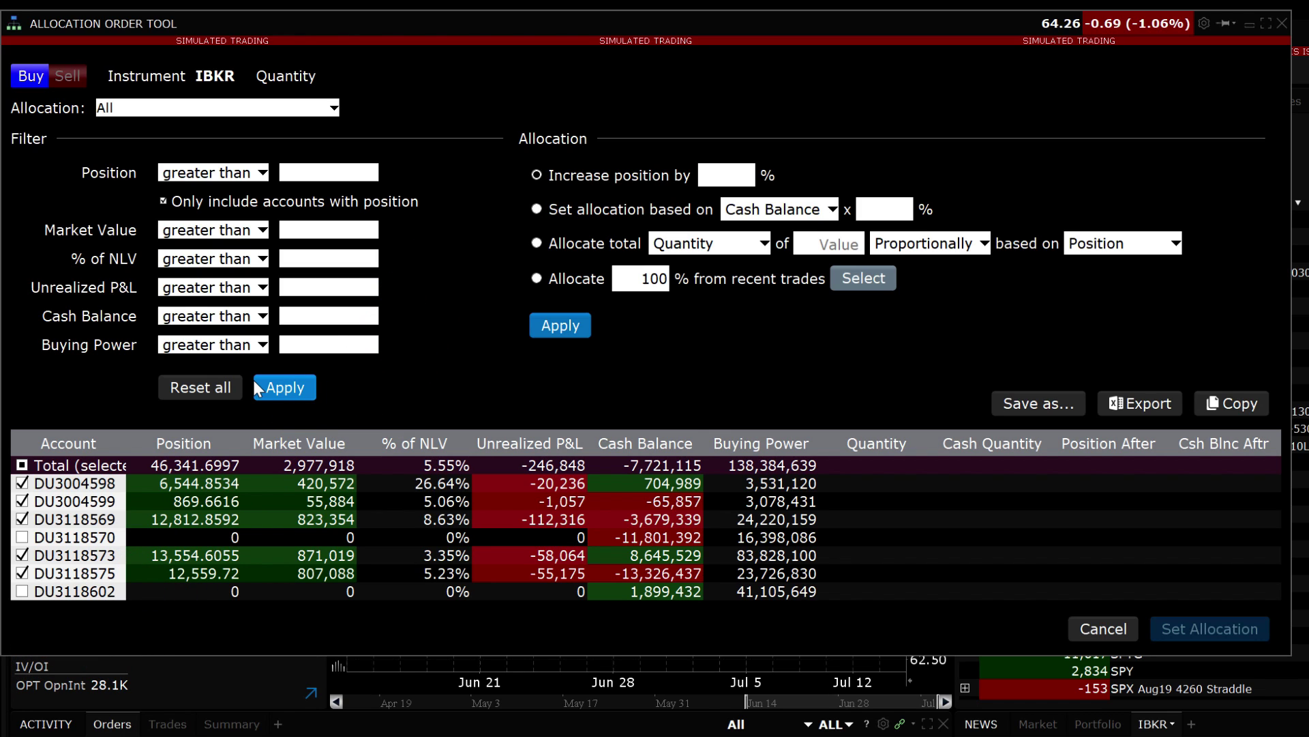
{"action": "left_click", "coordinate": [217, 385]}
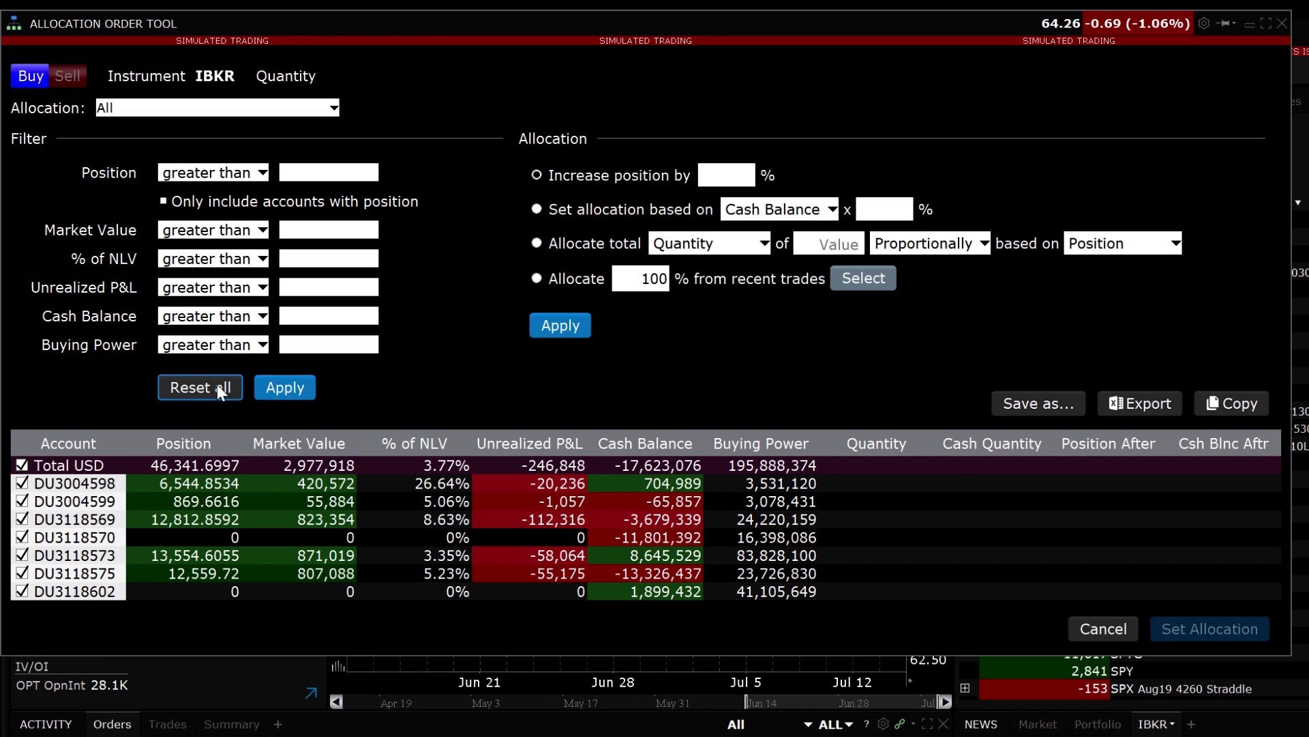
{"action": "left_click", "coordinate": [282, 386]}
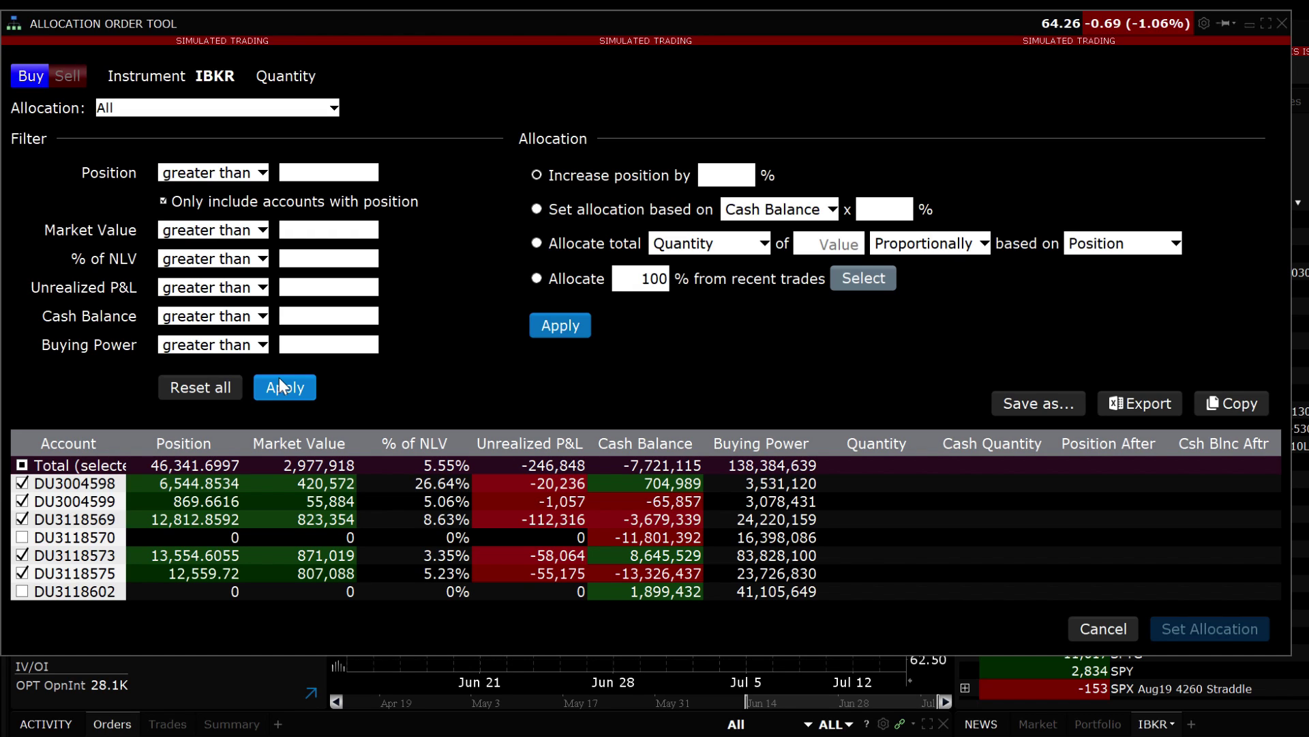
Reset filters, then keep accounts with position above 10000 and cash balance 250000–12000000.
{"action": "left_click", "coordinate": [199, 386]}
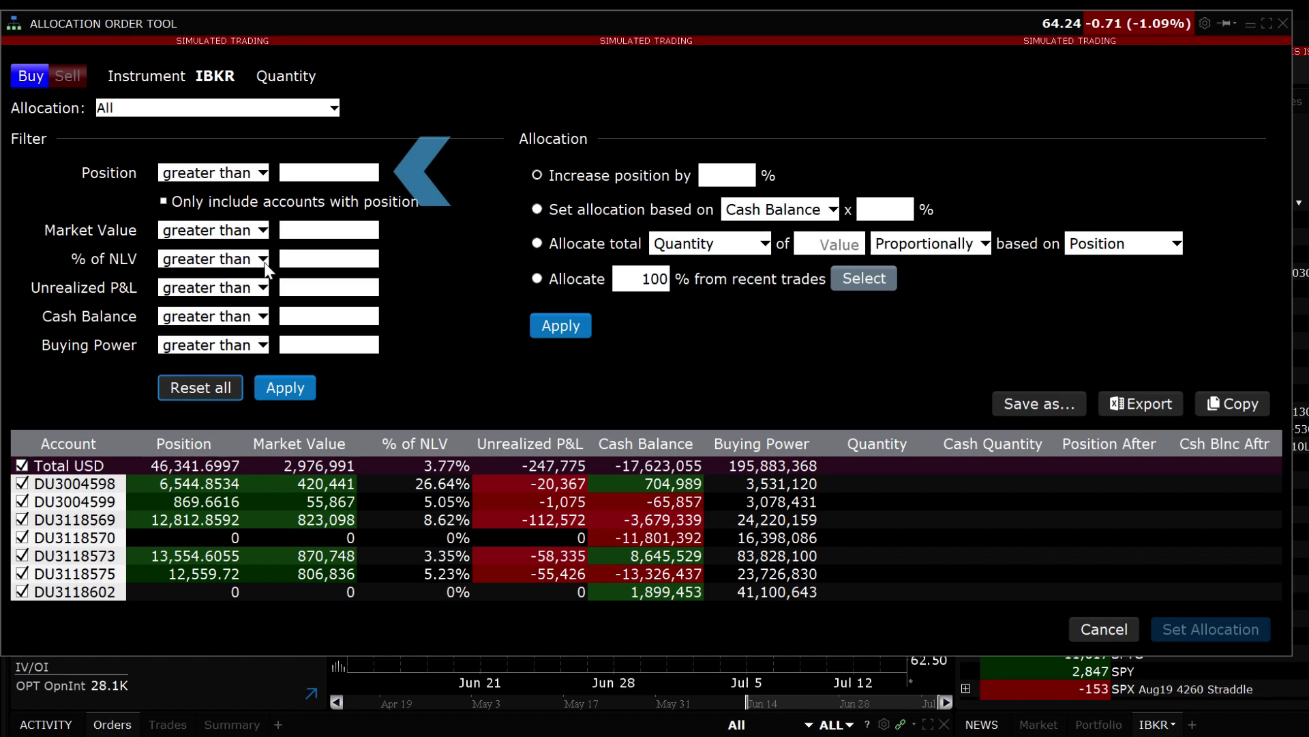
{"action": "left_click", "coordinate": [311, 174]}
{"action": "type", "text": "10000"}
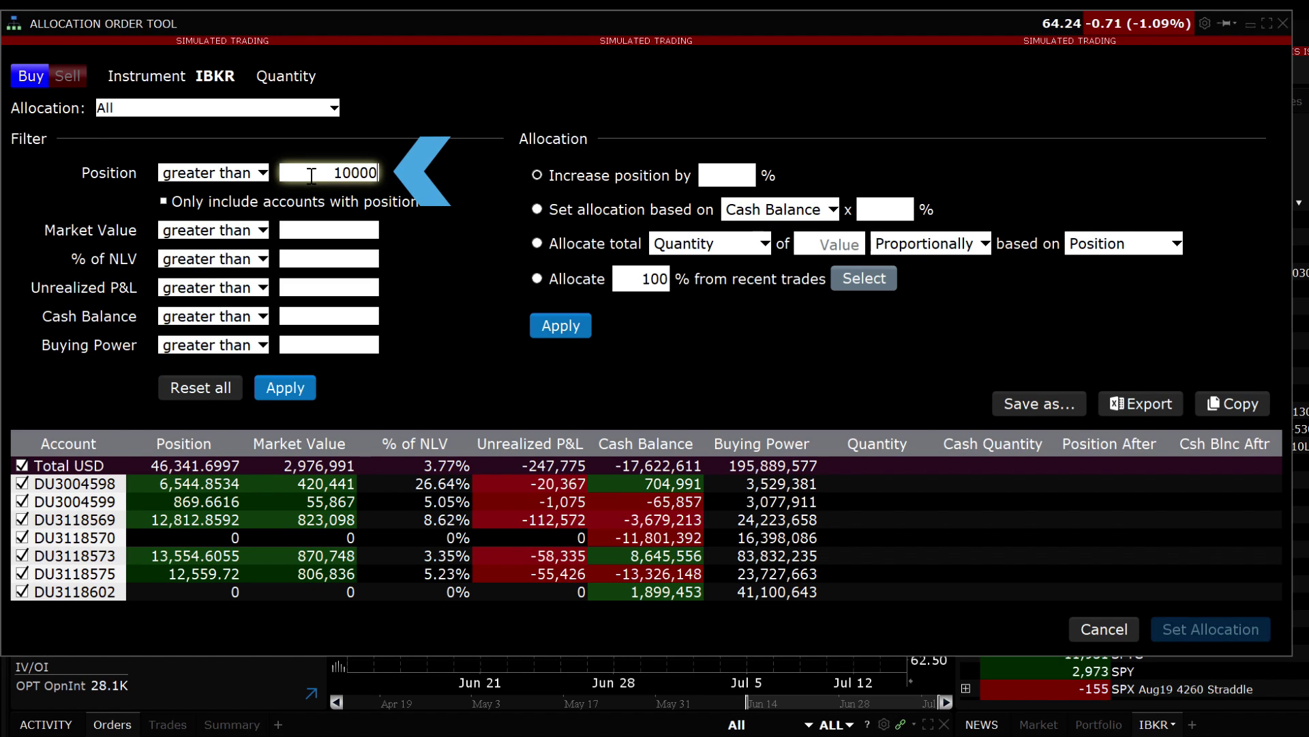
{"action": "left_click", "coordinate": [232, 316]}
{"action": "left_click", "coordinate": [198, 368]}
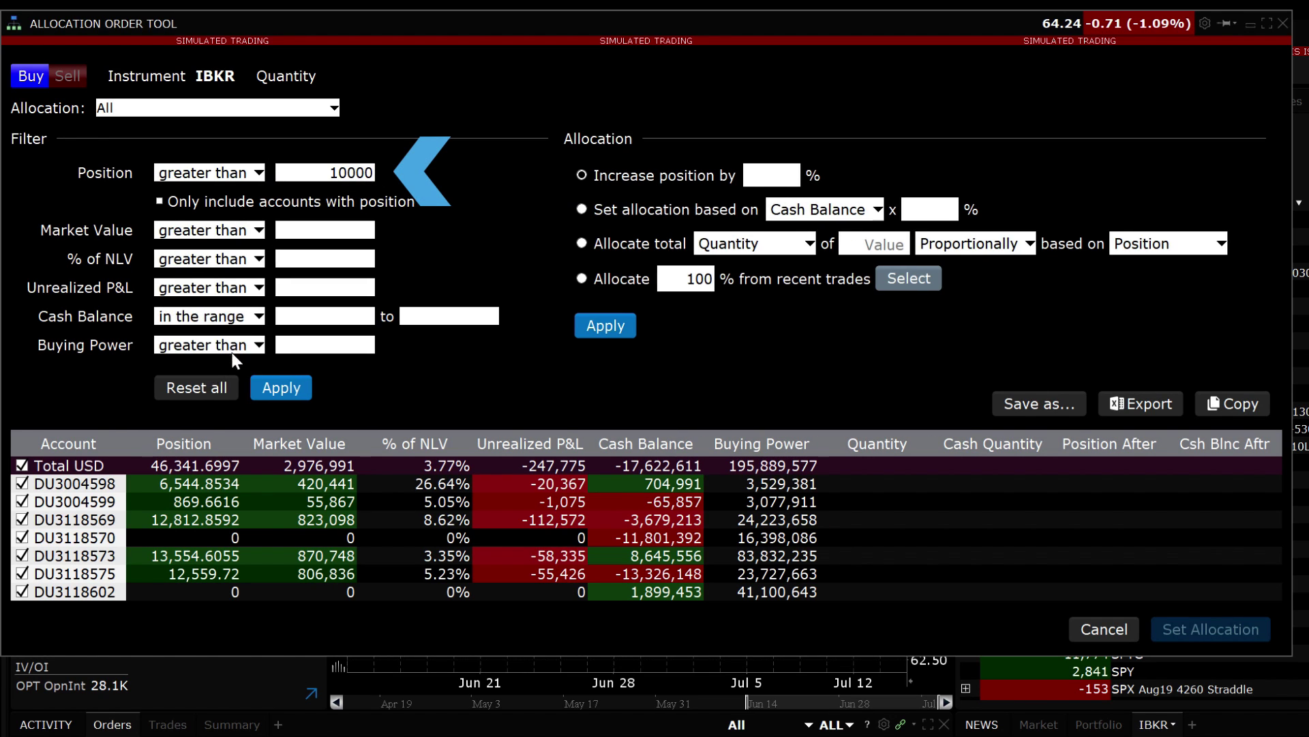
{"action": "left_click", "coordinate": [310, 311]}
{"action": "type", "text": "250000"}
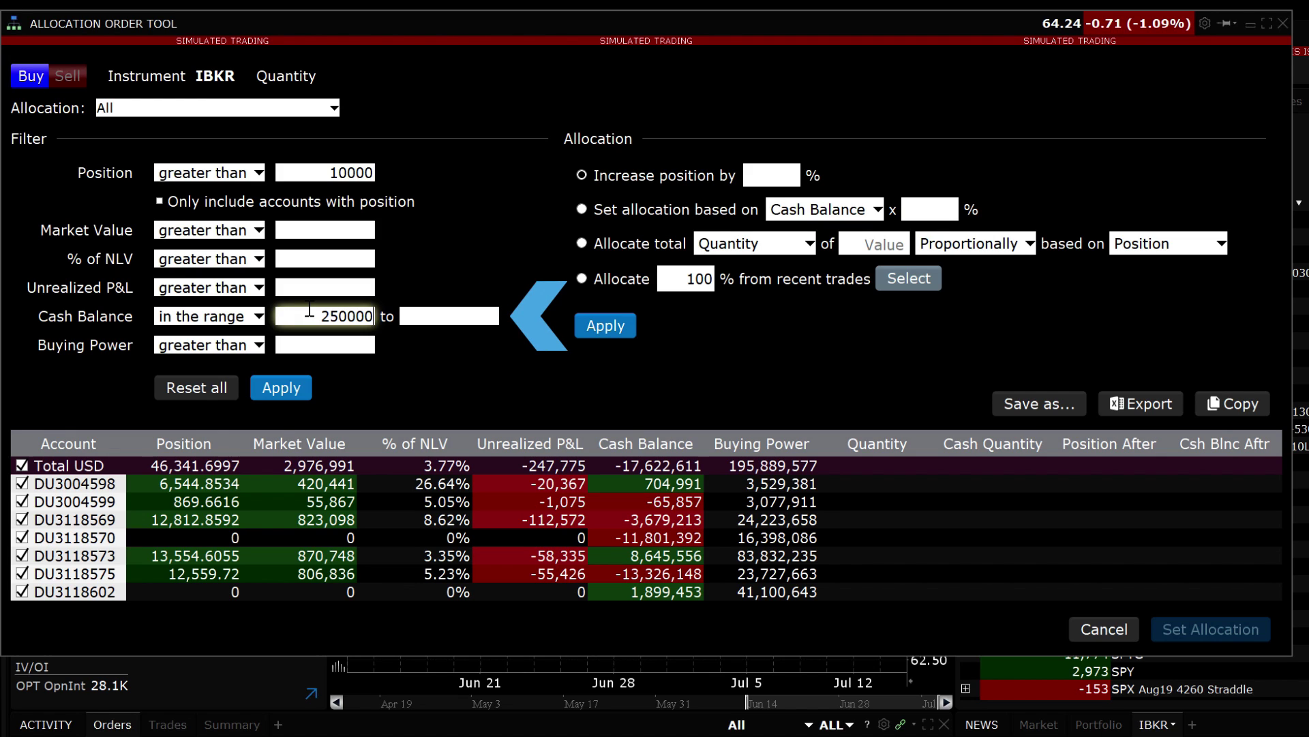
{"action": "left_click", "coordinate": [447, 316]}
{"action": "type", "text": "12000"}
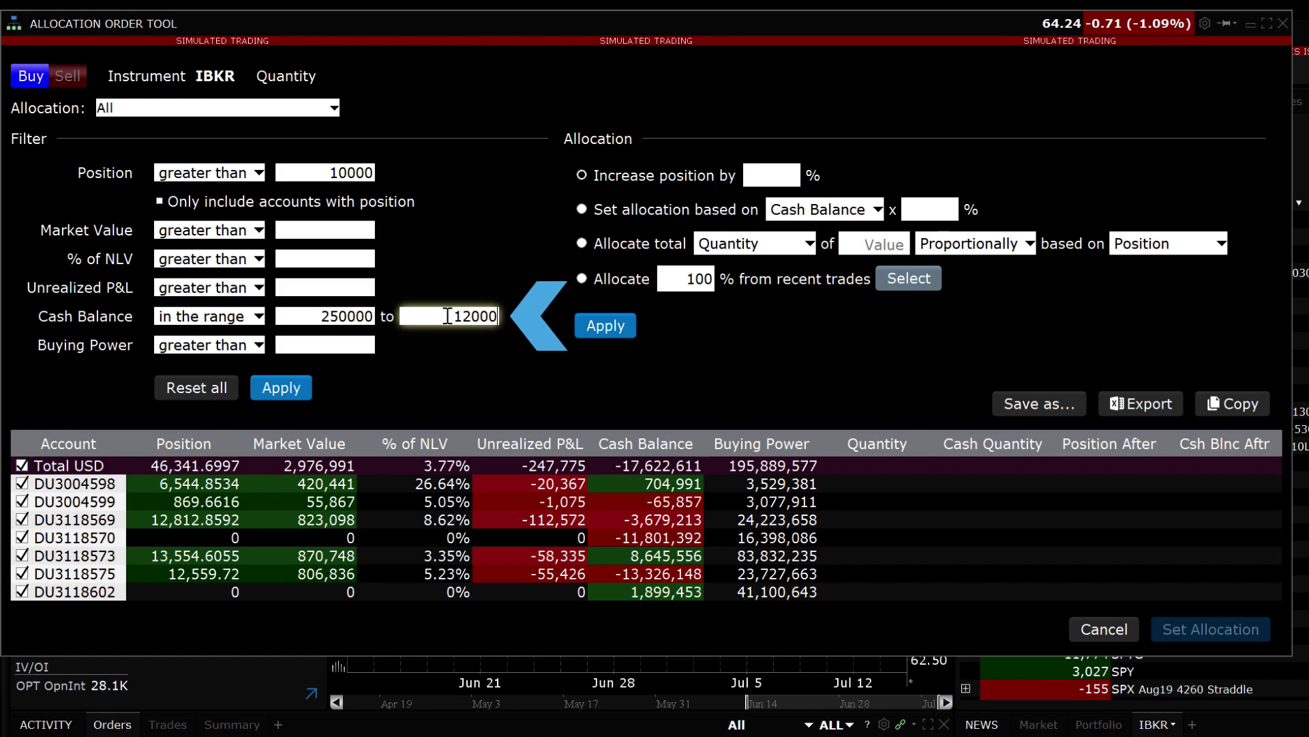
{"action": "type", "text": "000"}
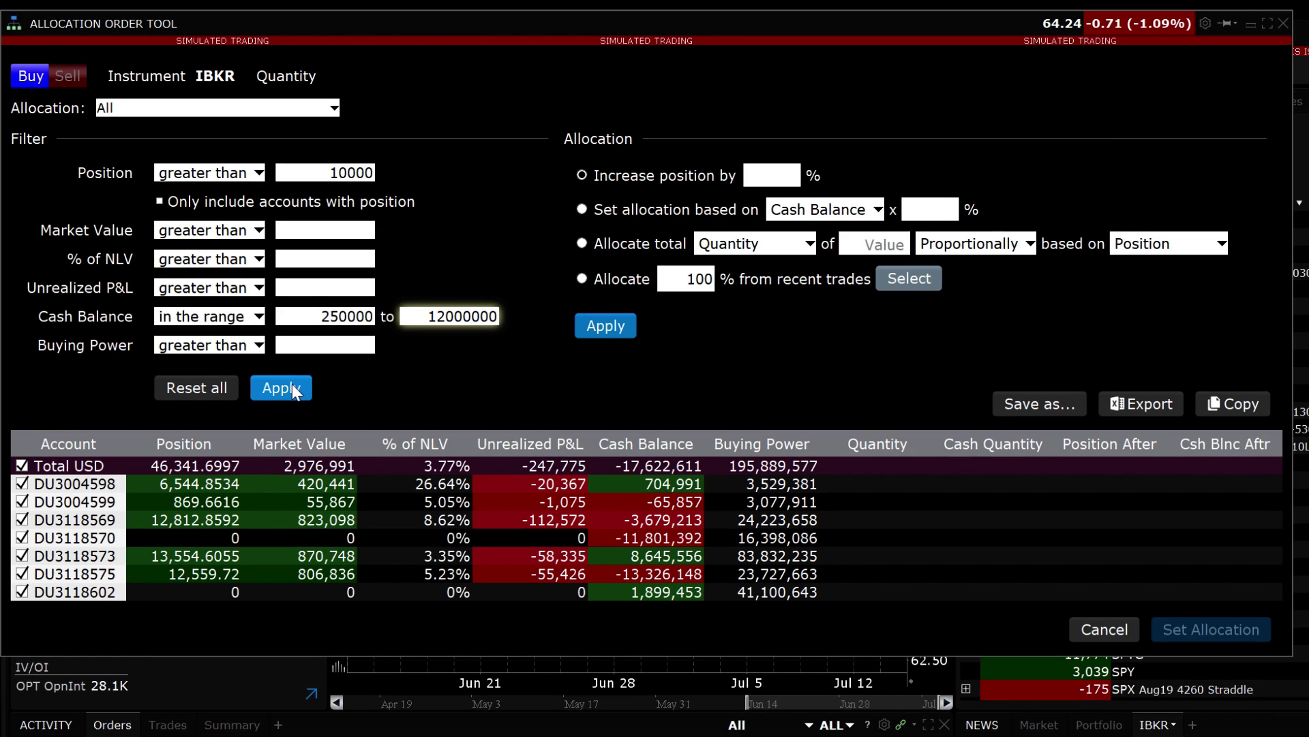
{"action": "left_click", "coordinate": [293, 389]}
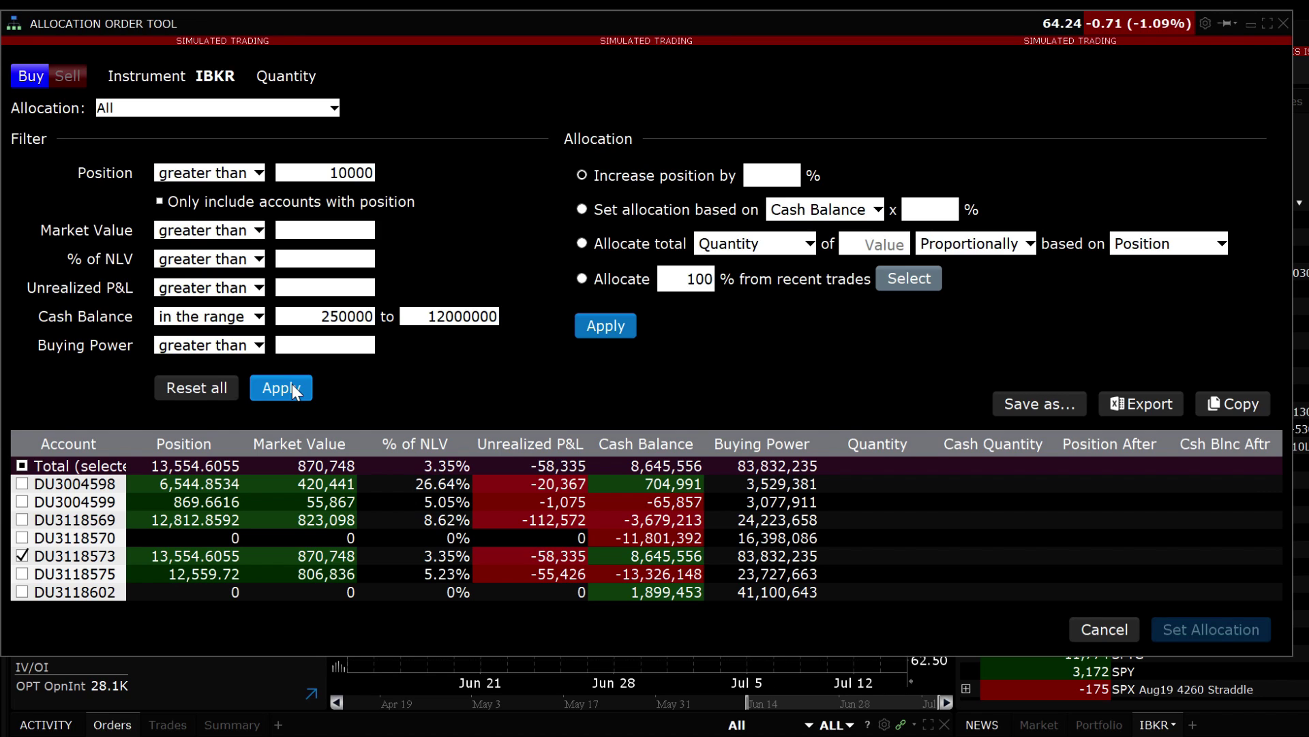
{"action": "left_click", "coordinate": [212, 392]}
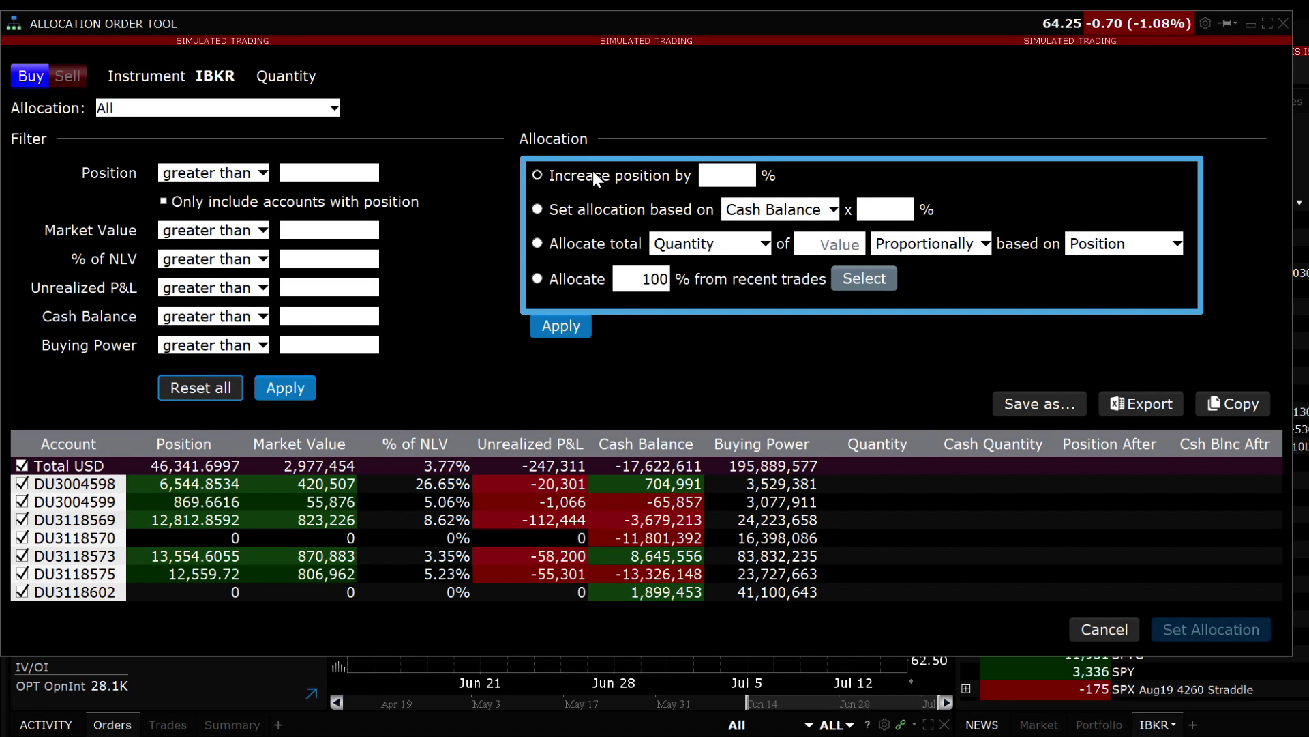
{"action": "left_click", "coordinate": [831, 211]}
{"action": "left_click", "coordinate": [813, 246]}
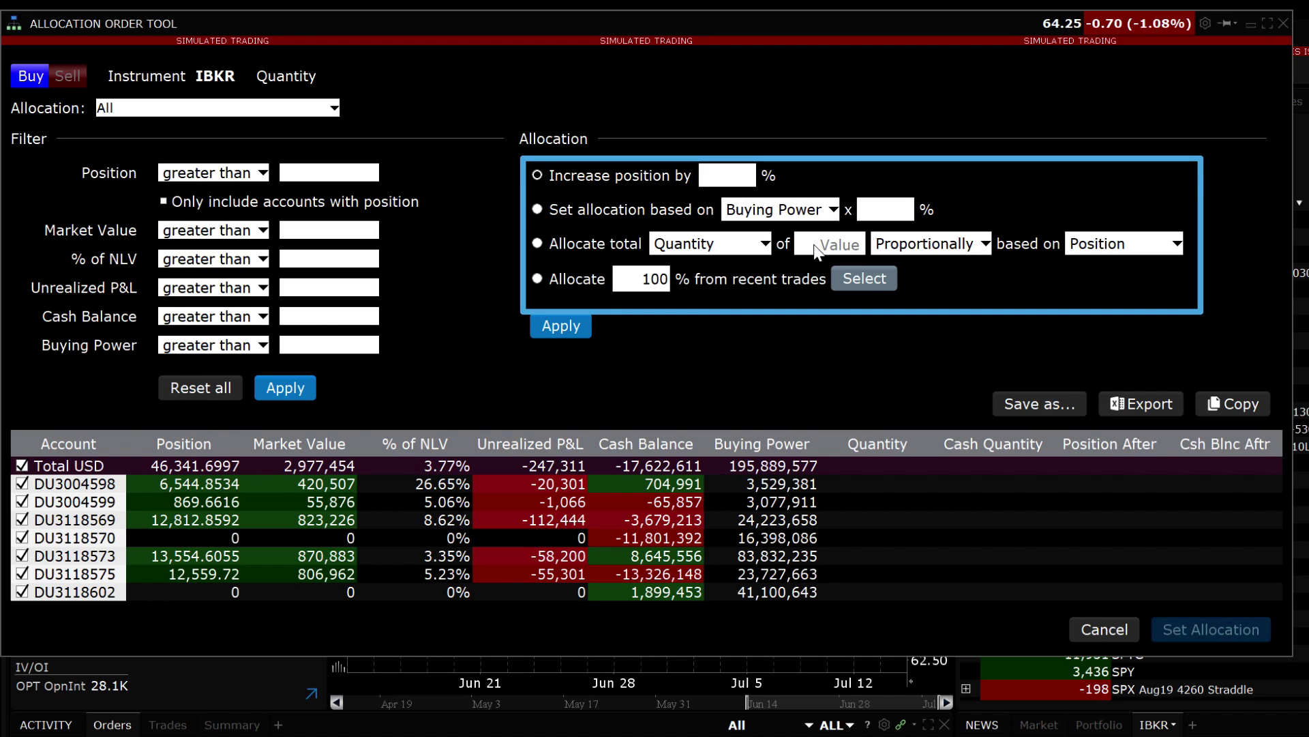
{"action": "left_click", "coordinate": [751, 245]}
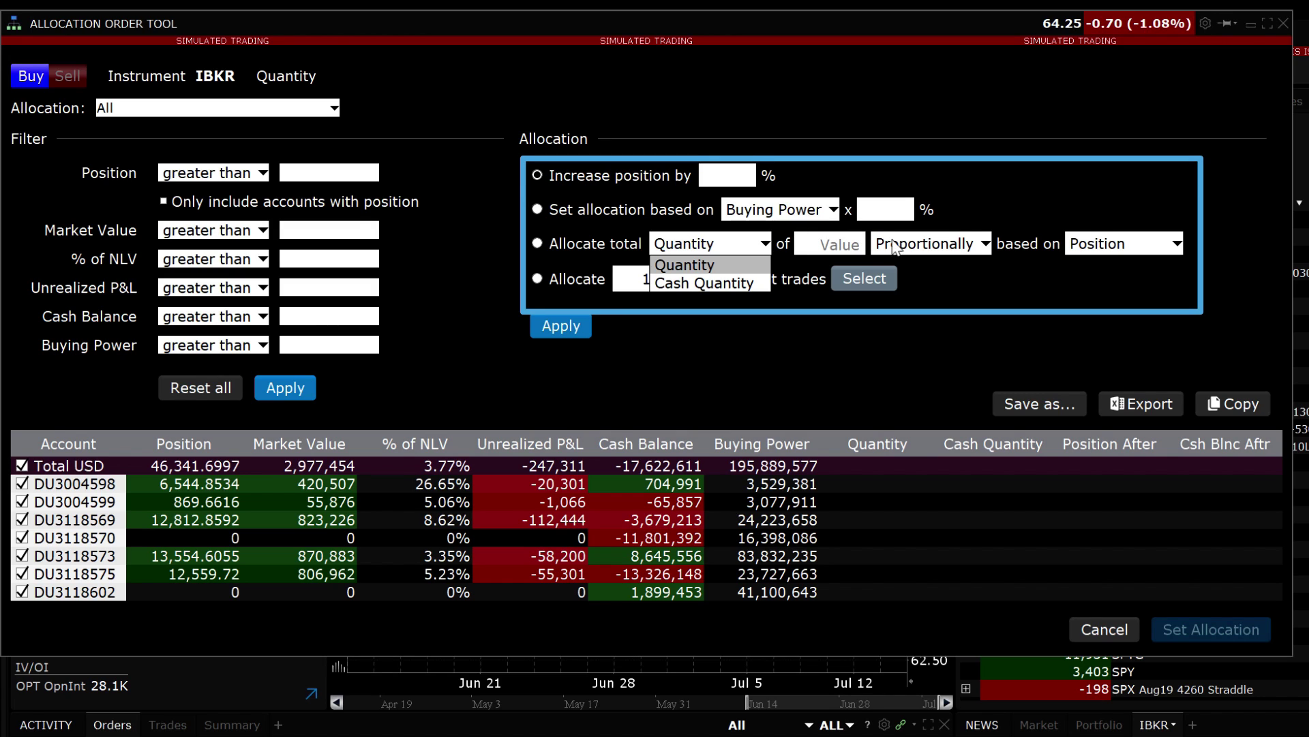
{"action": "left_click", "coordinate": [984, 246]}
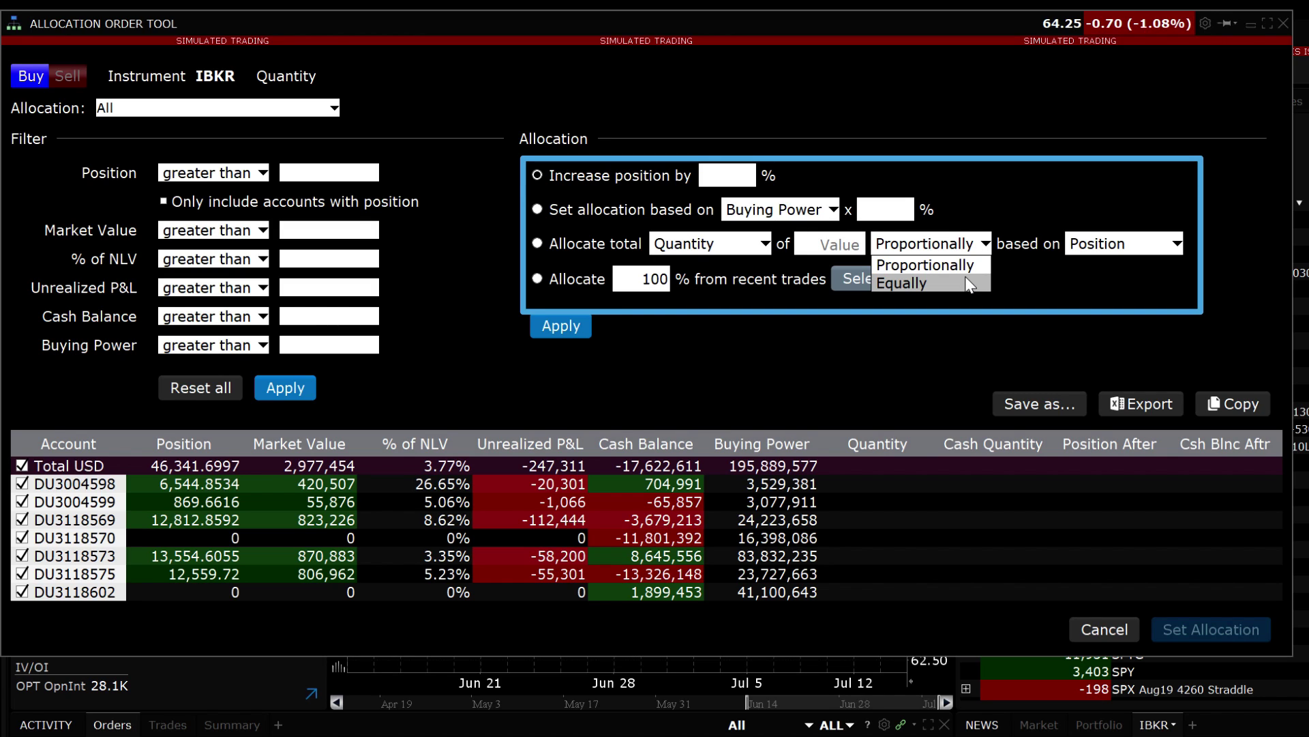
{"action": "left_click", "coordinate": [1174, 244]}
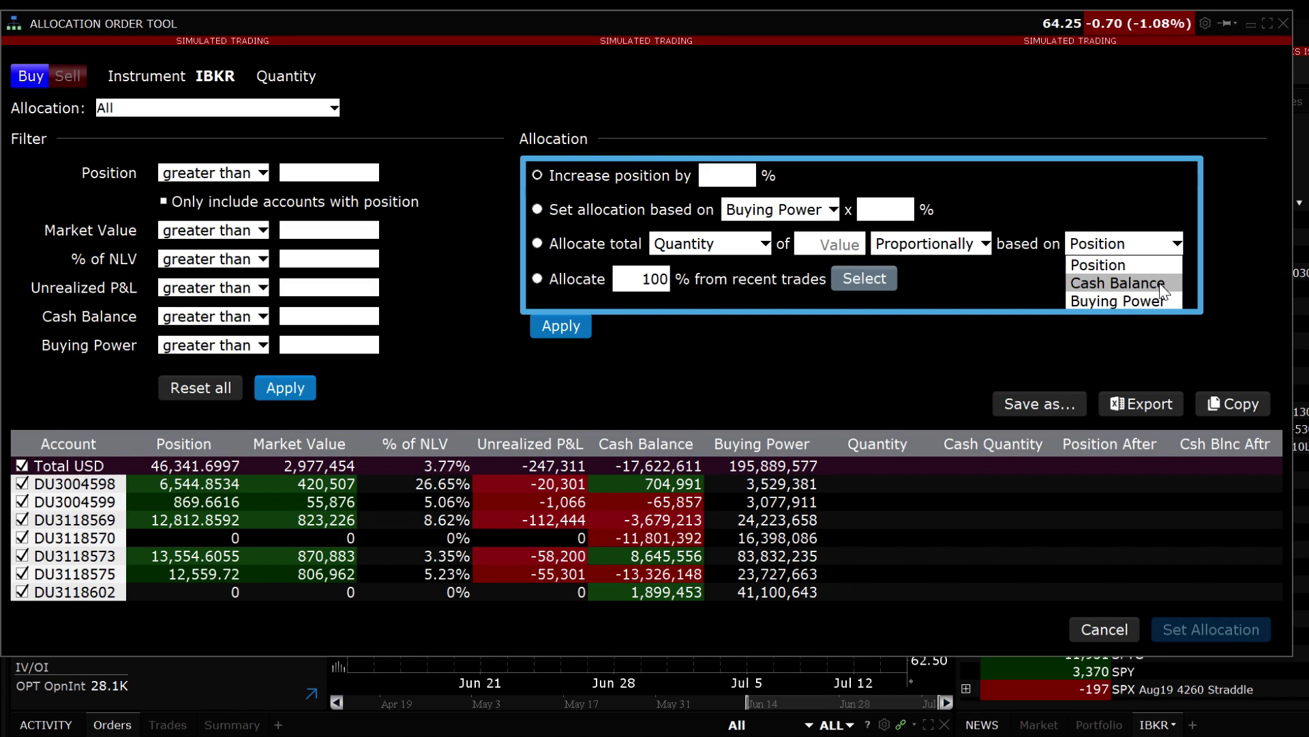
{"action": "left_click", "coordinate": [639, 283]}
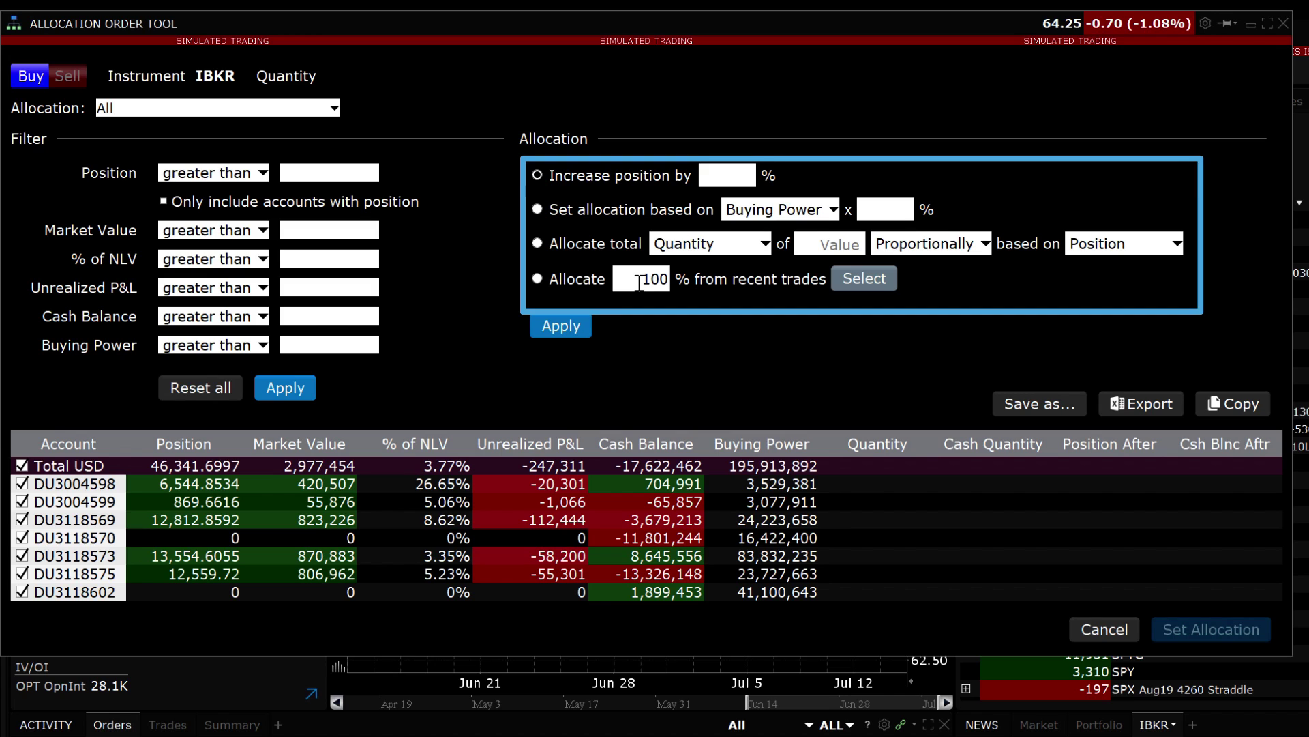
{"action": "left_click", "coordinate": [959, 477]}
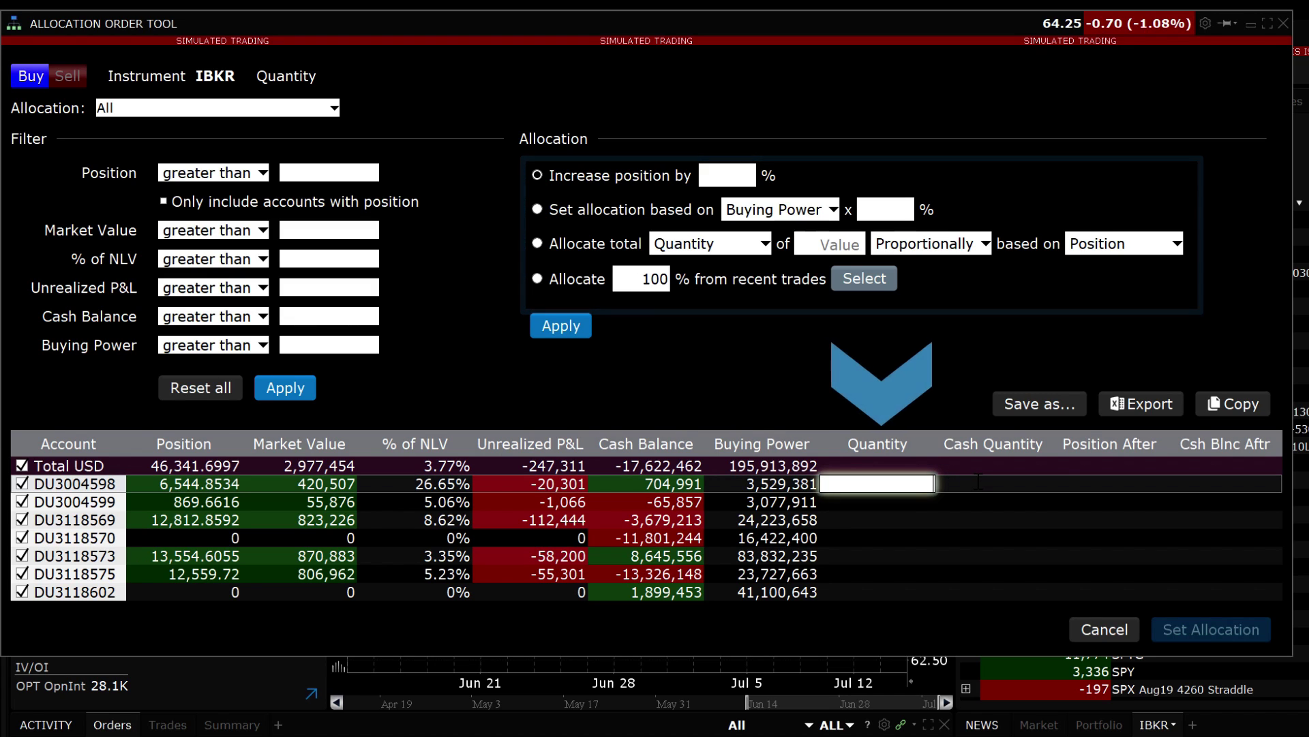
{"action": "left_click", "coordinate": [978, 483]}
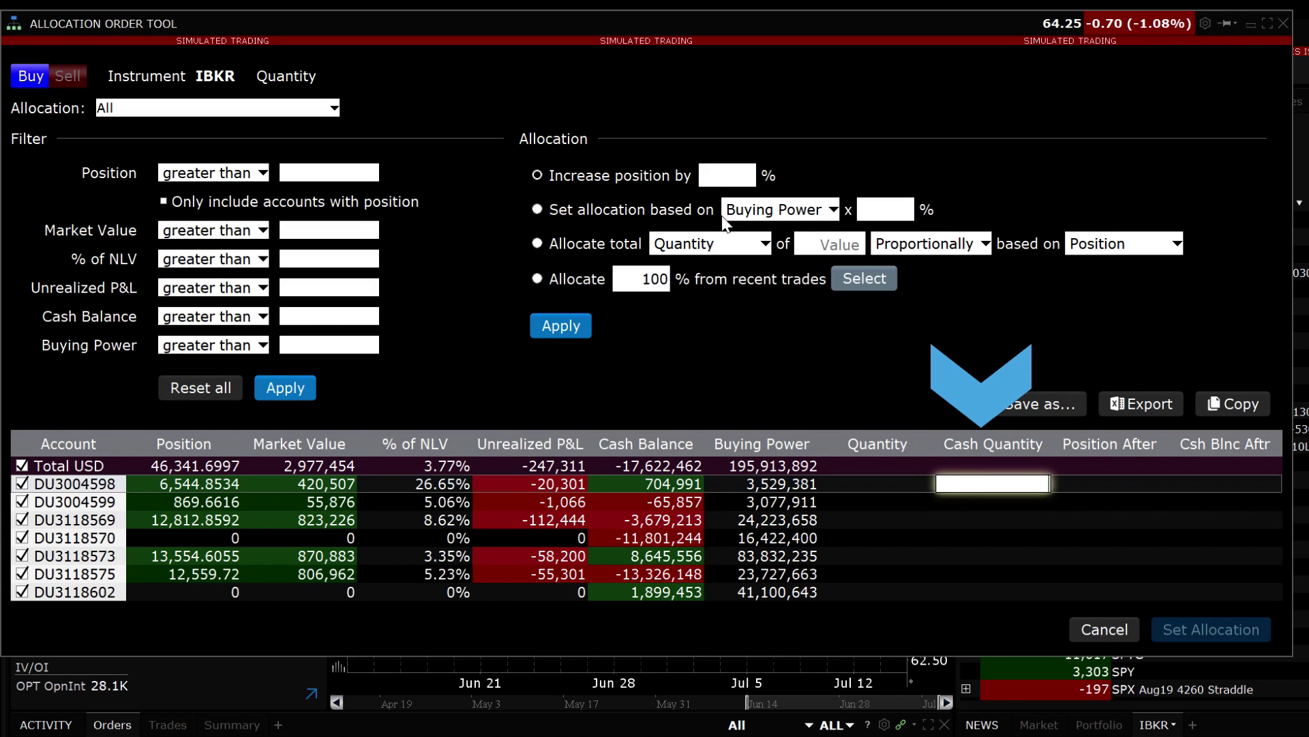
{"action": "left_click", "coordinate": [709, 171]}
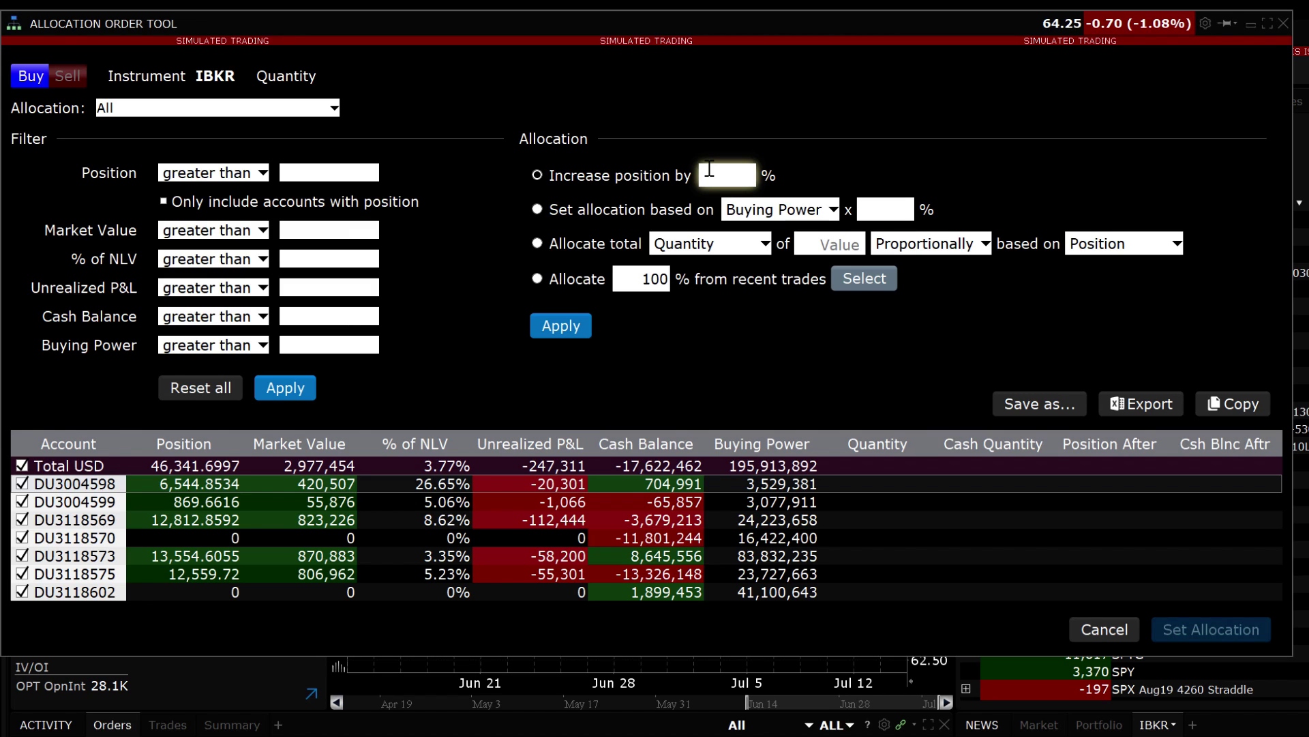
Apply a 25% position increase, then allocate 1000 shares equally at 142.8571 per account.
{"action": "type", "text": "25"}
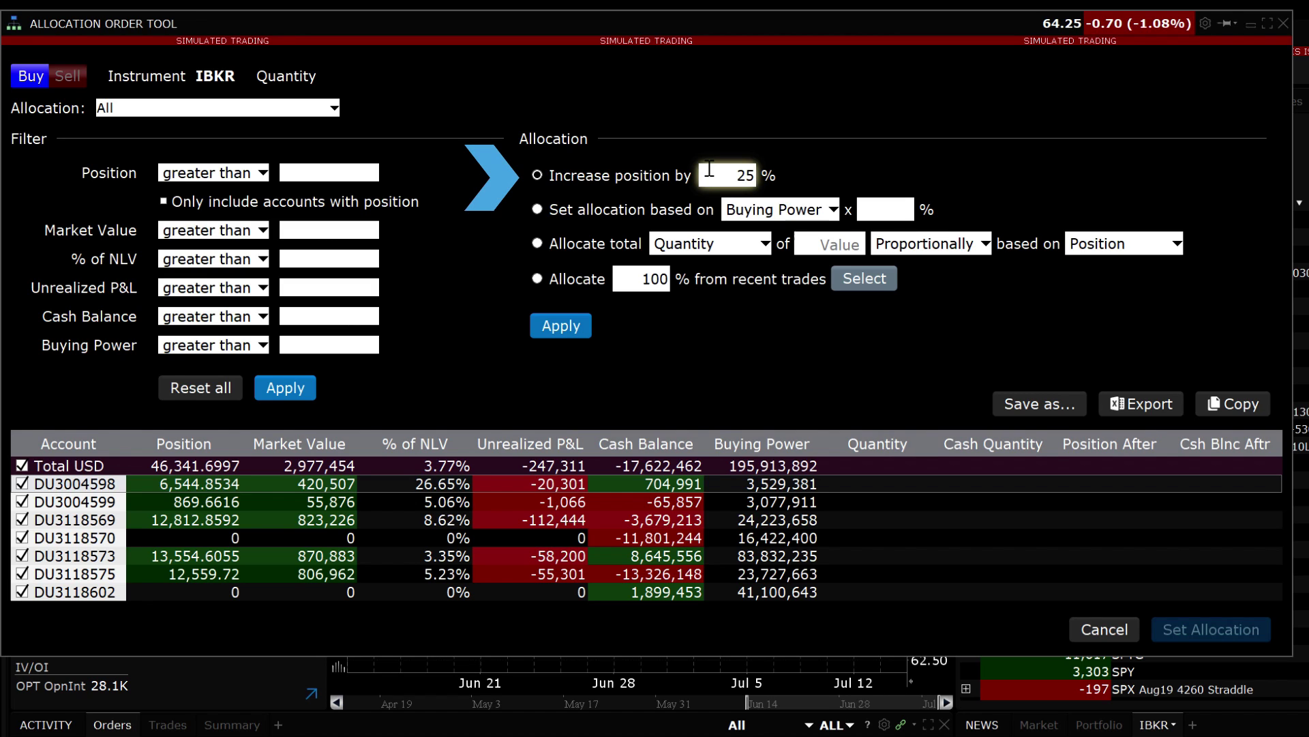
{"action": "left_click", "coordinate": [562, 326]}
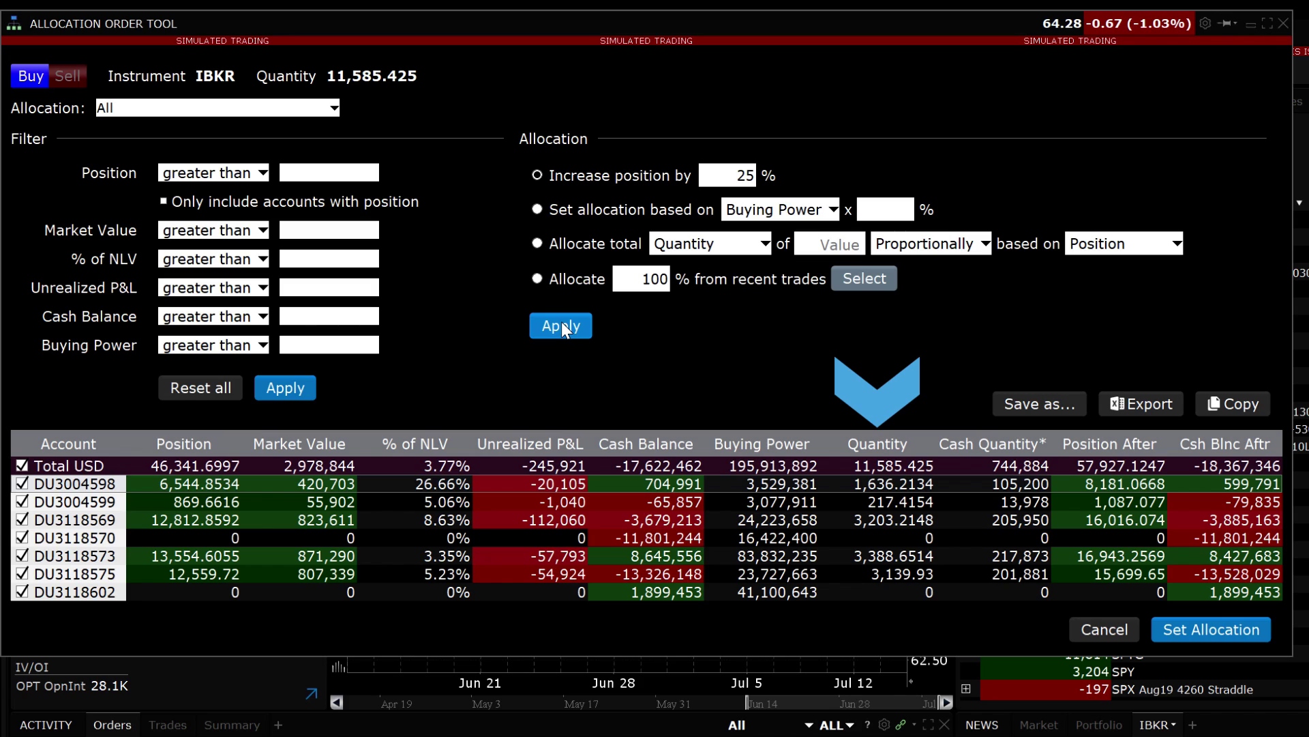
{"action": "left_click", "coordinate": [823, 238]}
{"action": "type", "text": "100"}
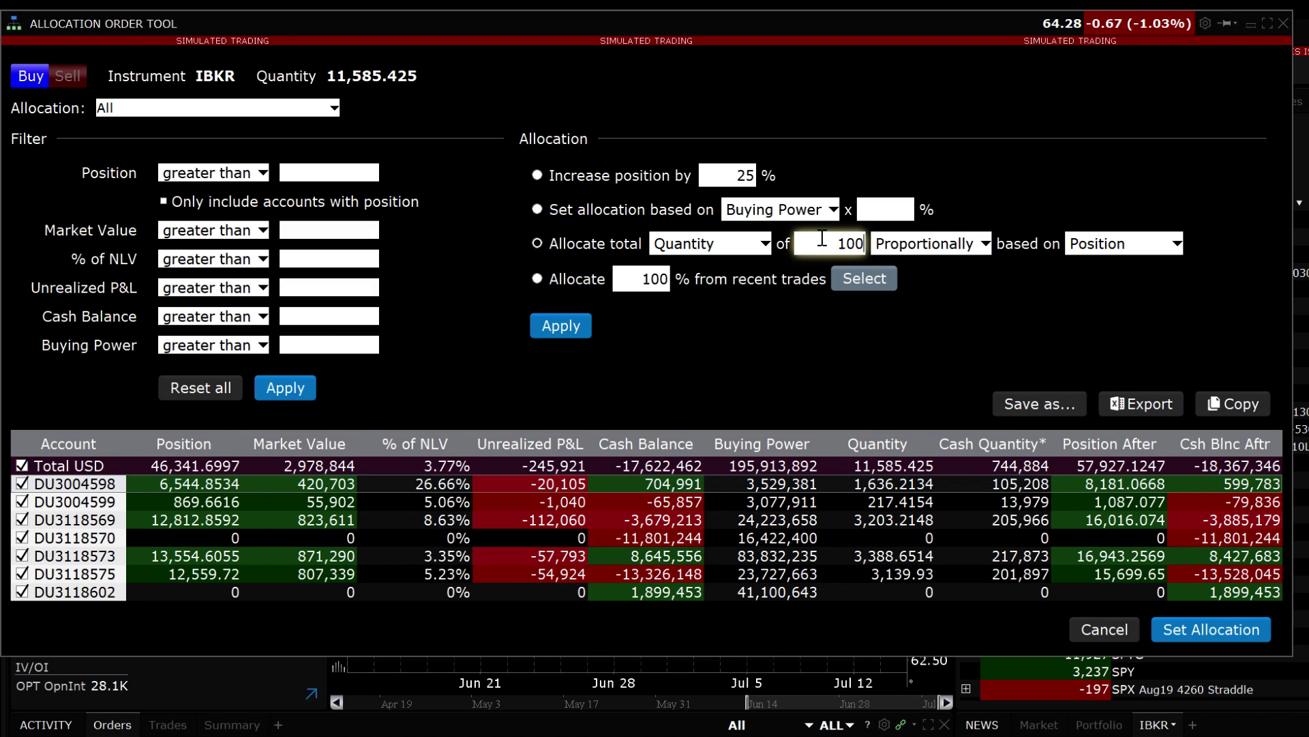
{"action": "type", "text": "0"}
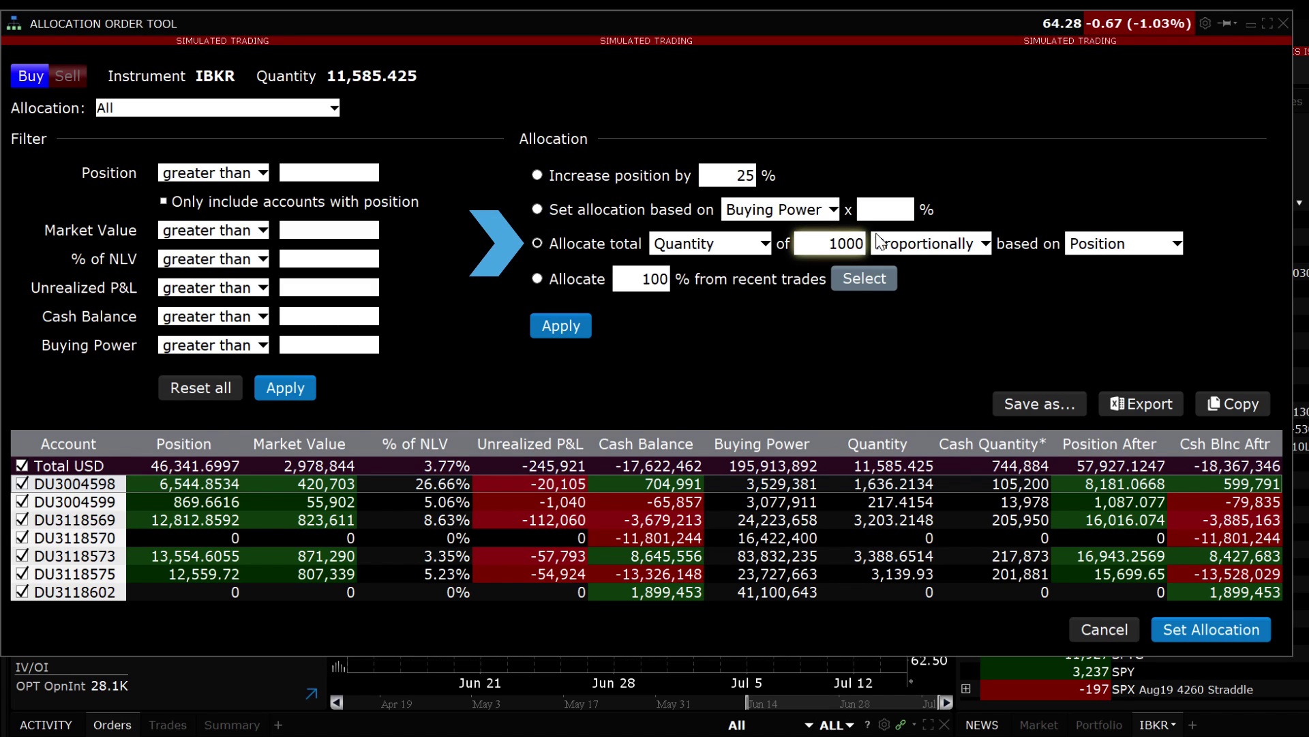
{"action": "left_click", "coordinate": [960, 243]}
{"action": "left_click", "coordinate": [958, 279]}
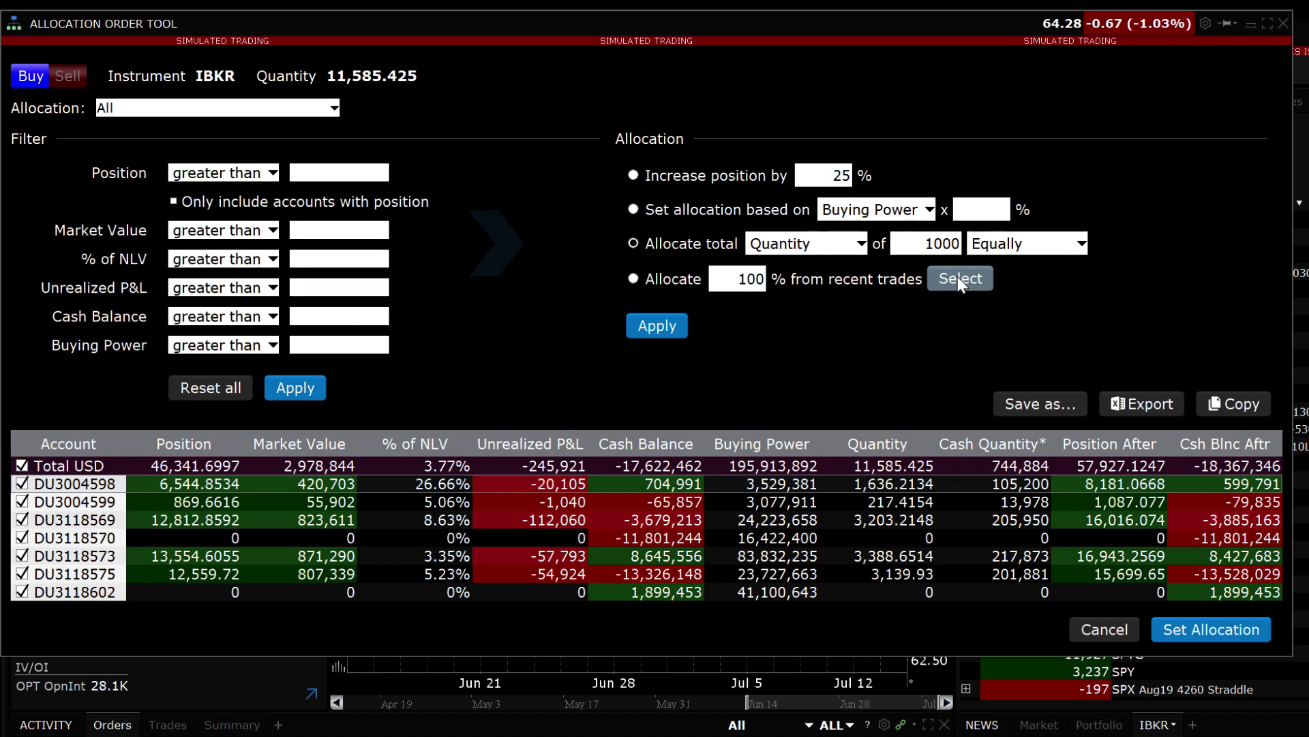
{"action": "left_click", "coordinate": [667, 330]}
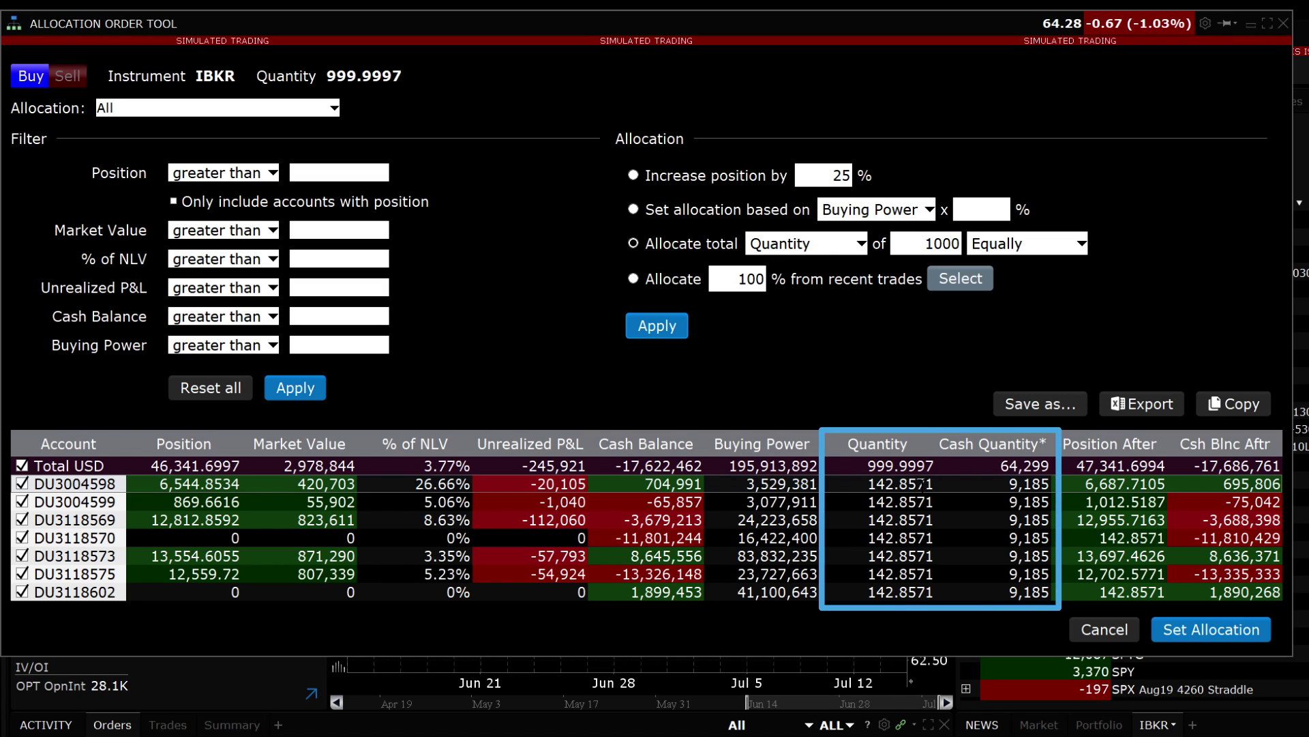
Change the second account's allocated quantity to 150 and the third account's to 300.
{"action": "left_click", "coordinate": [911, 501]}
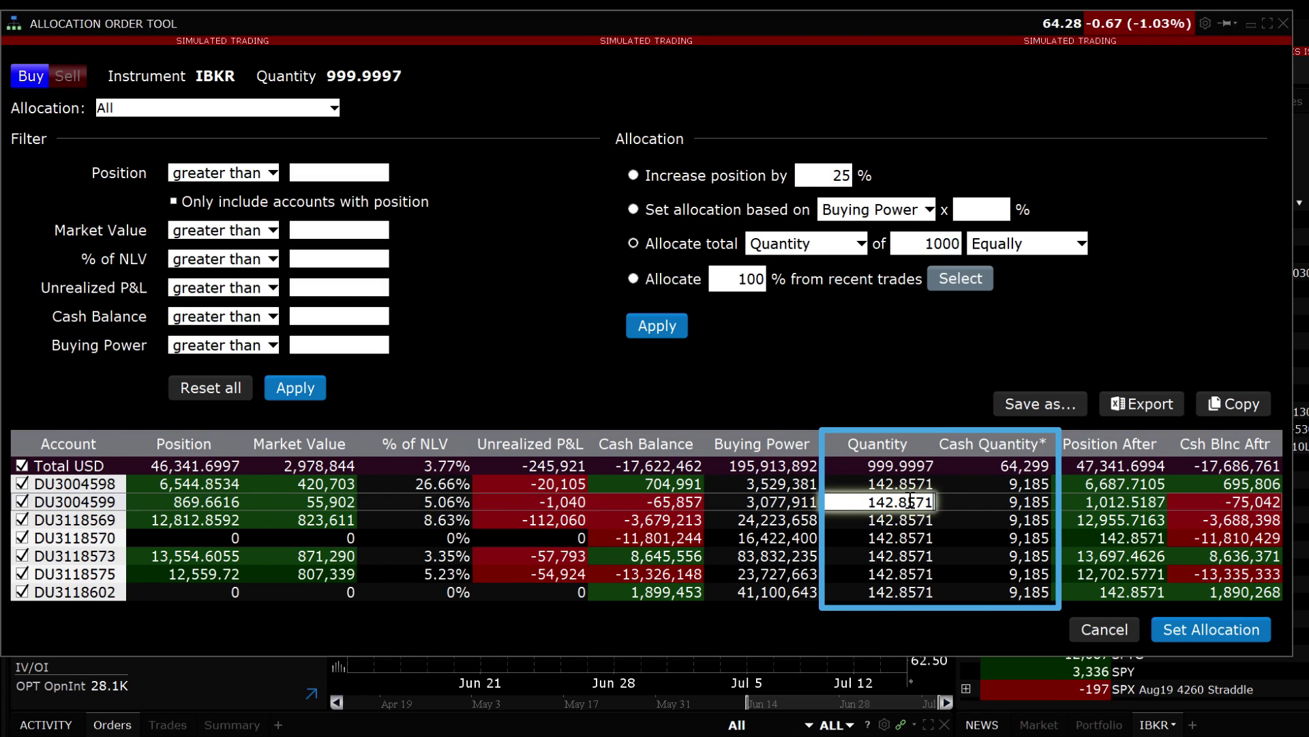
{"action": "key", "text": "BackSpace"}
{"action": "key", "text": "BackSpace"}
{"action": "key", "text": "BackSpace"}
{"action": "key", "text": "BackSpace"}
{"action": "key", "text": "BackSpace"}
{"action": "key", "text": "BackSpace"}
{"action": "key", "text": "BackSpace"}
{"action": "key", "text": "BackSpace"}
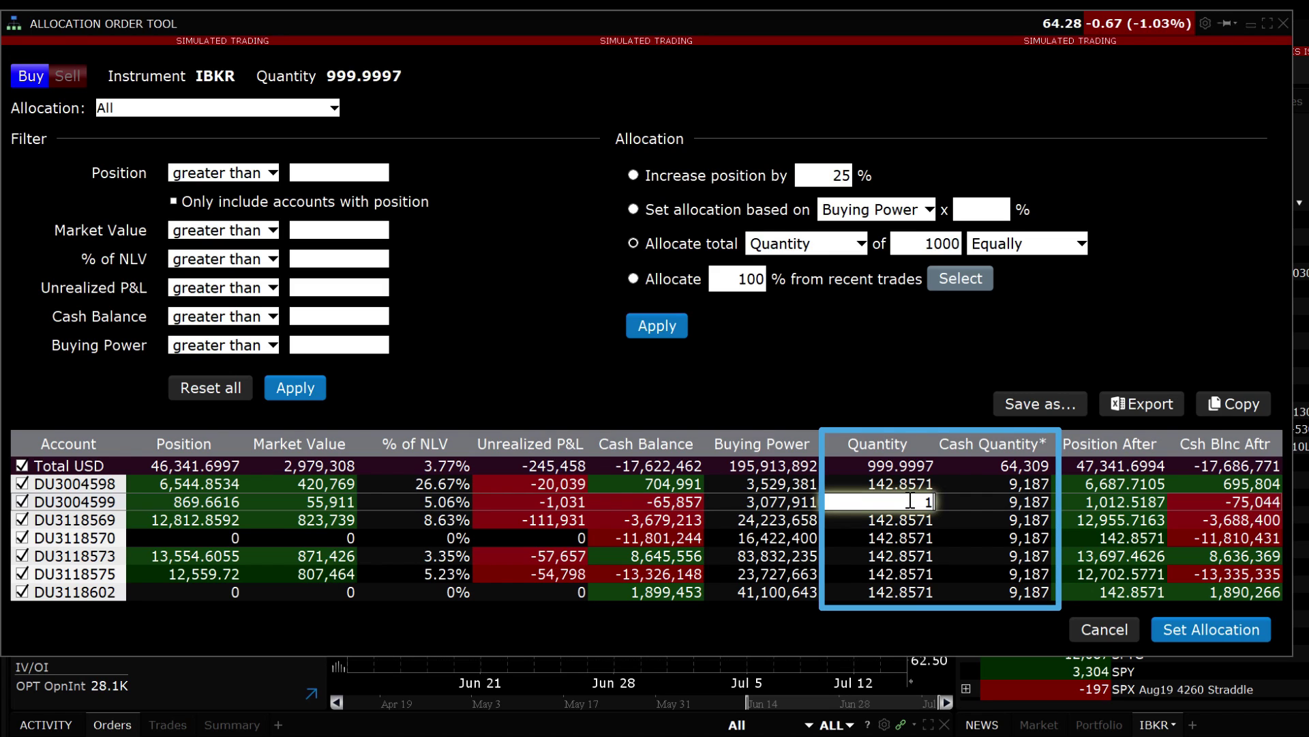
{"action": "type", "text": "150"}
{"action": "left_click", "coordinate": [906, 520]}
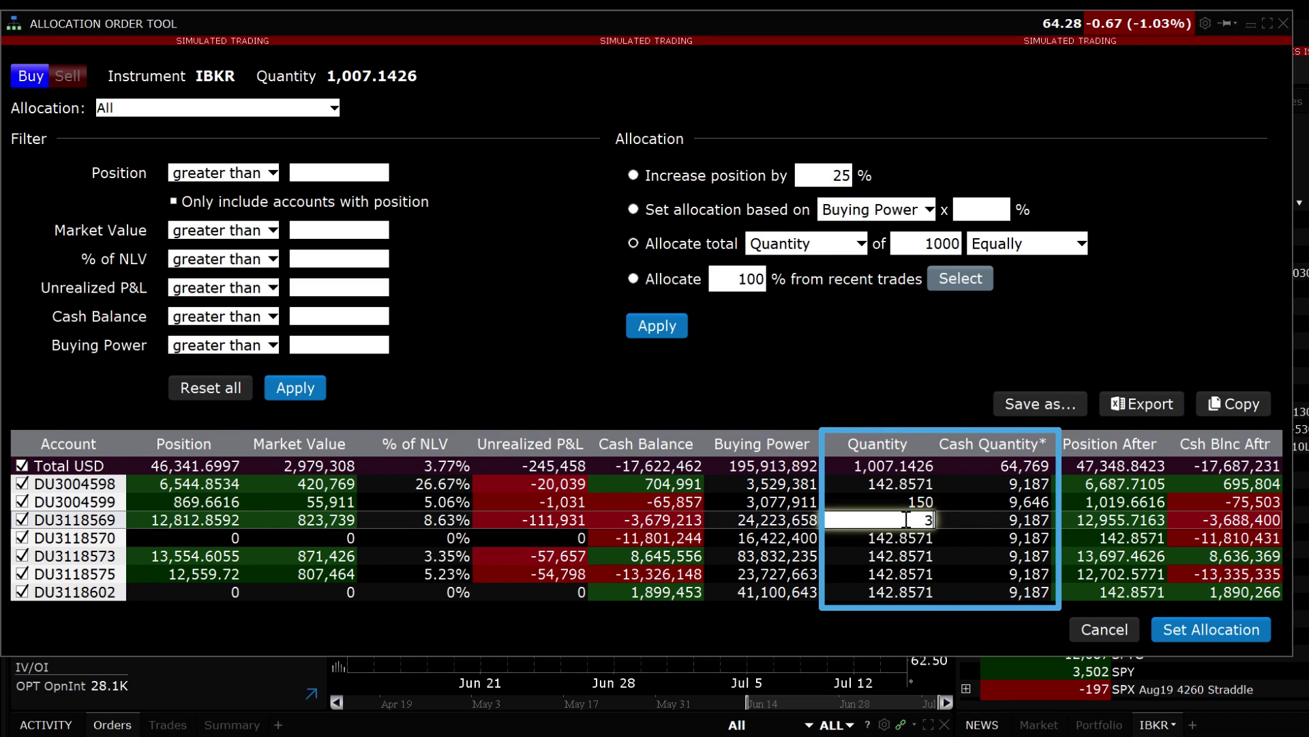
{"action": "type", "text": "300"}
{"action": "left_click", "coordinate": [958, 590]}
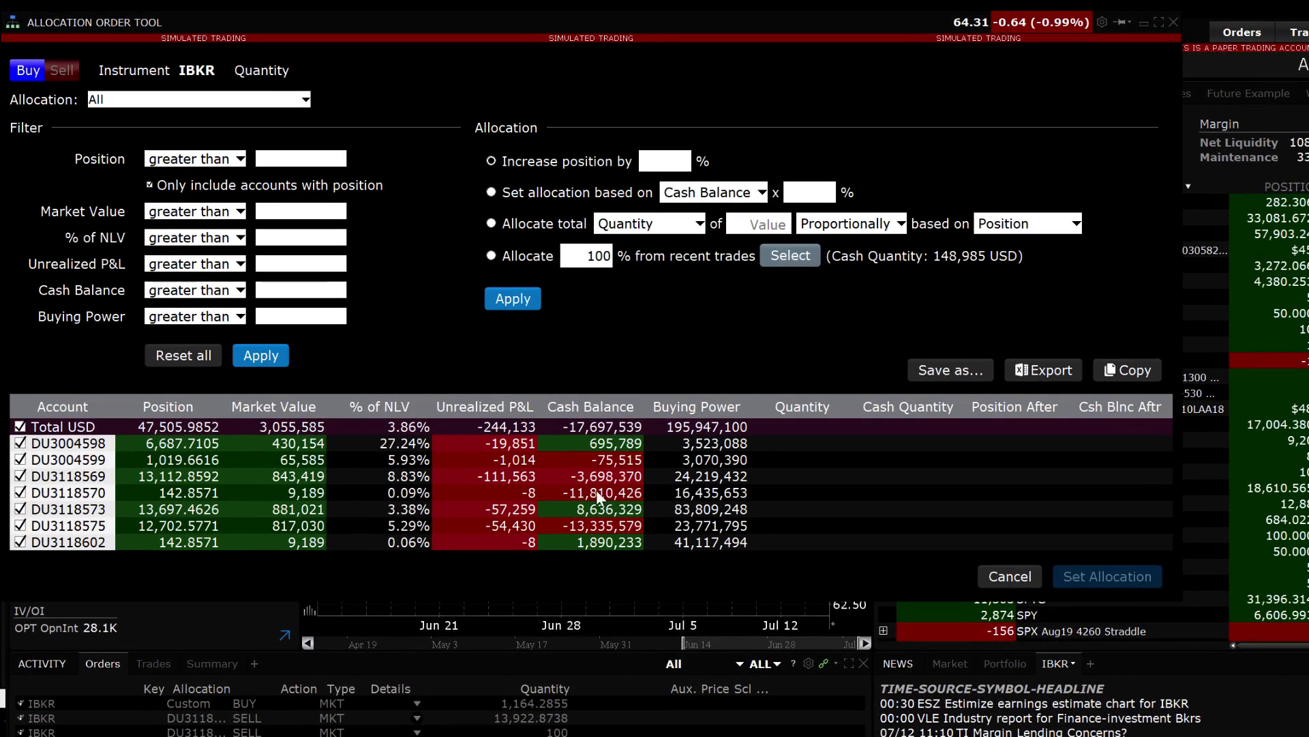
Switch to allocating 100% from recent trades and choose the All BOT 500 MSFT trade.
{"action": "left_click", "coordinate": [491, 255]}
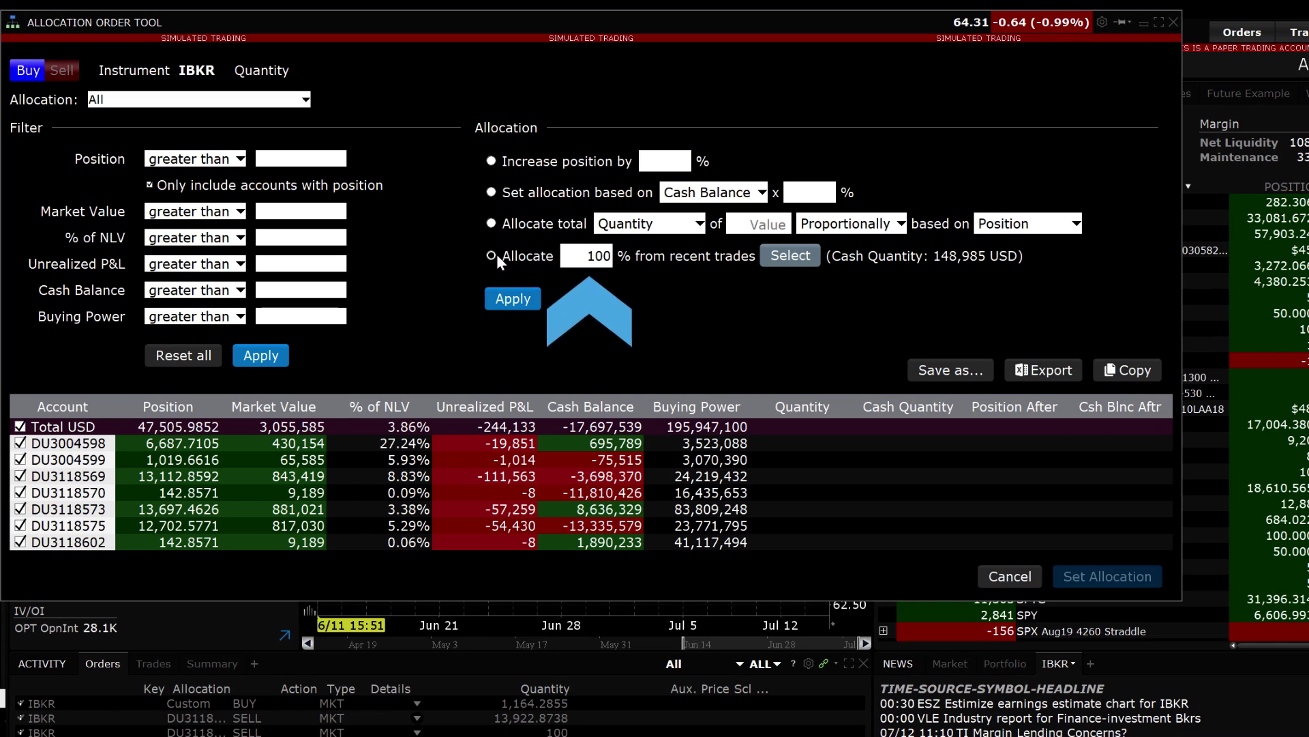
{"action": "left_click", "coordinate": [788, 256]}
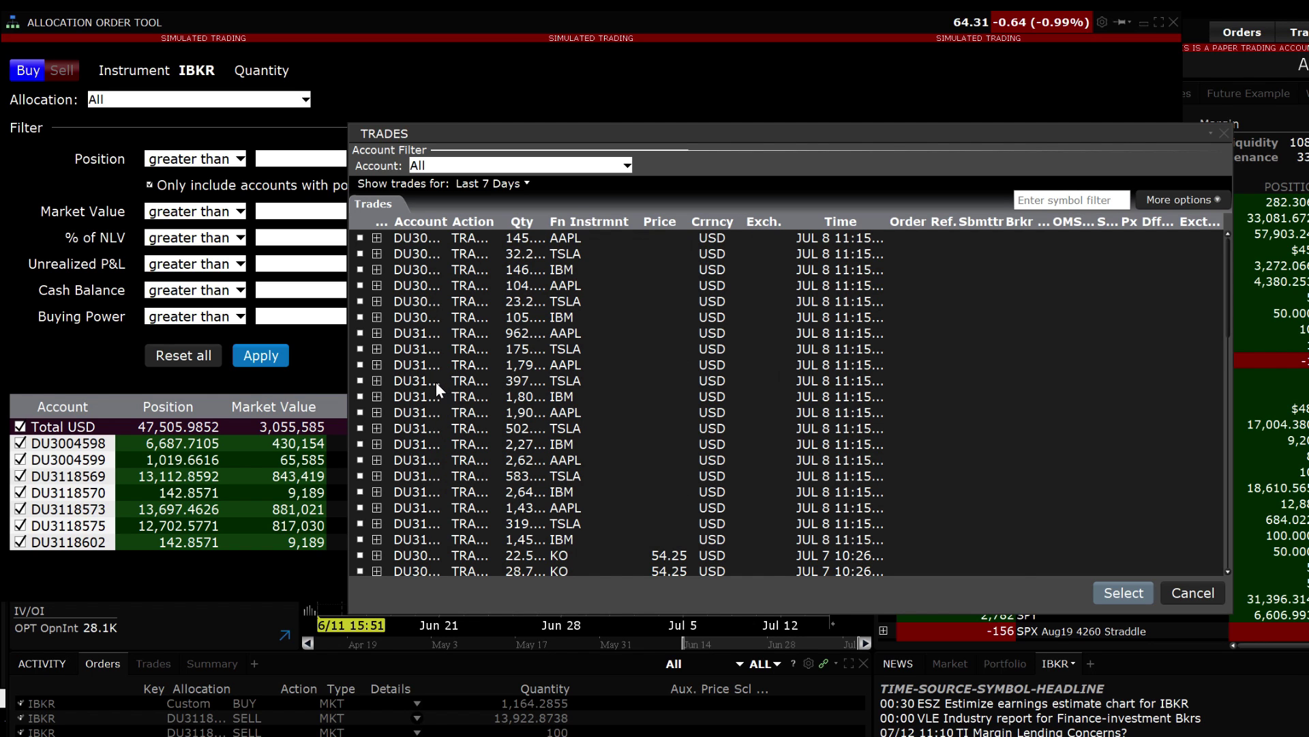
{"action": "scroll", "coordinate": [436, 382], "scroll_direction": "down", "scroll_amount": 3}
{"action": "scroll", "coordinate": [433, 387], "scroll_direction": "down", "scroll_amount": 3}
{"action": "scroll", "coordinate": [434, 388], "scroll_direction": "down", "scroll_amount": 5}
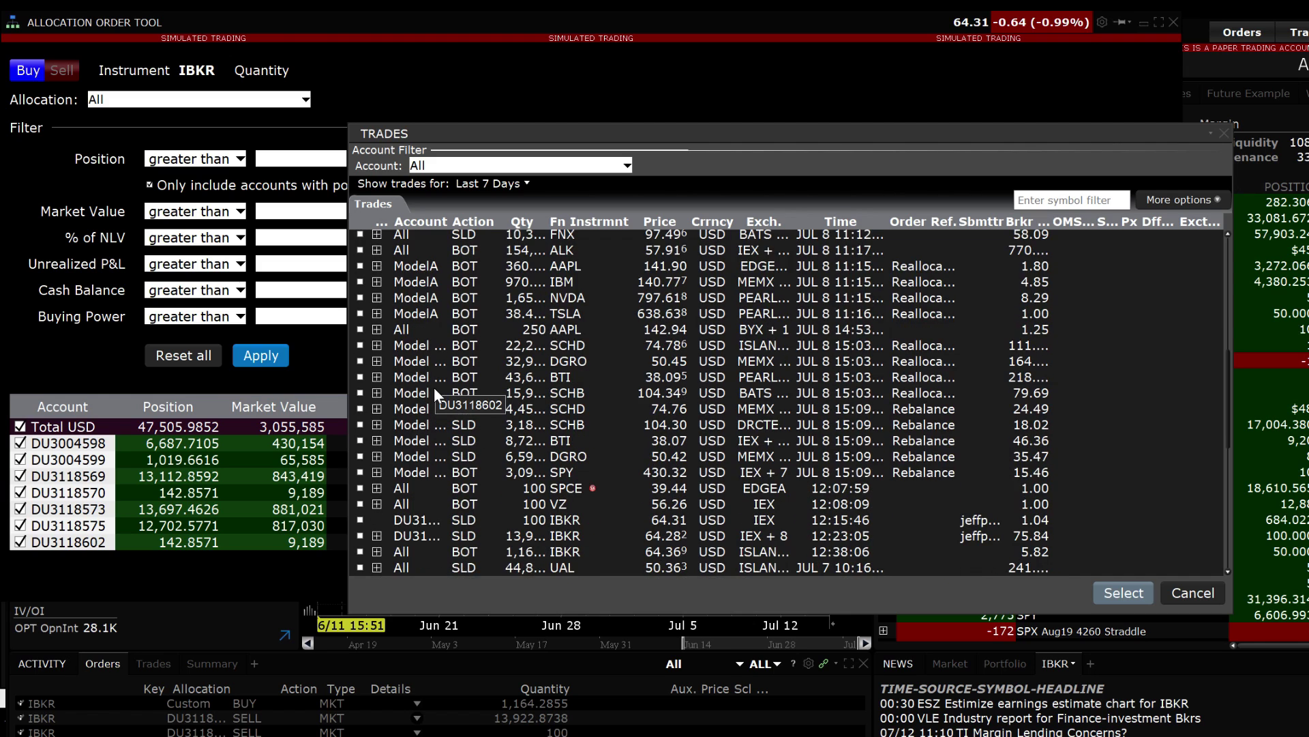
{"action": "scroll", "coordinate": [434, 388], "scroll_direction": "down", "scroll_amount": 4}
{"action": "scroll", "coordinate": [434, 387], "scroll_direction": "down", "scroll_amount": 1}
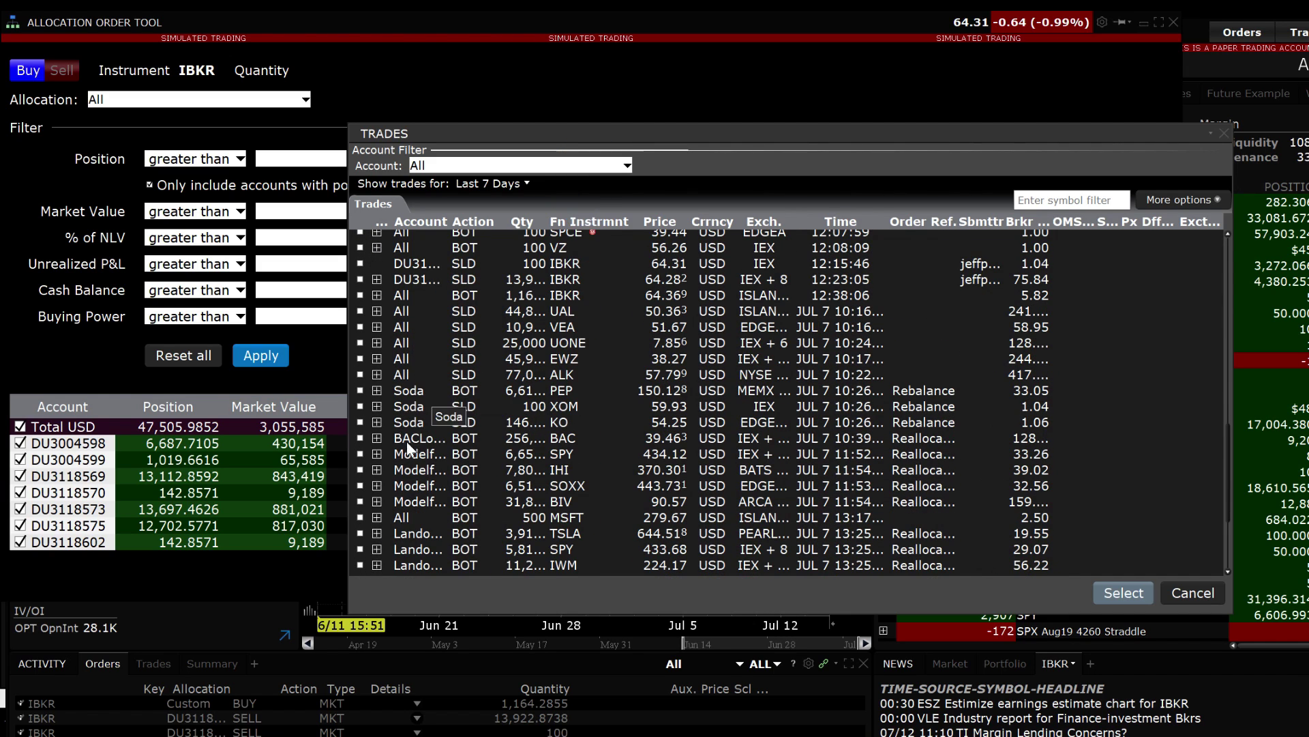
{"action": "left_click", "coordinate": [361, 518]}
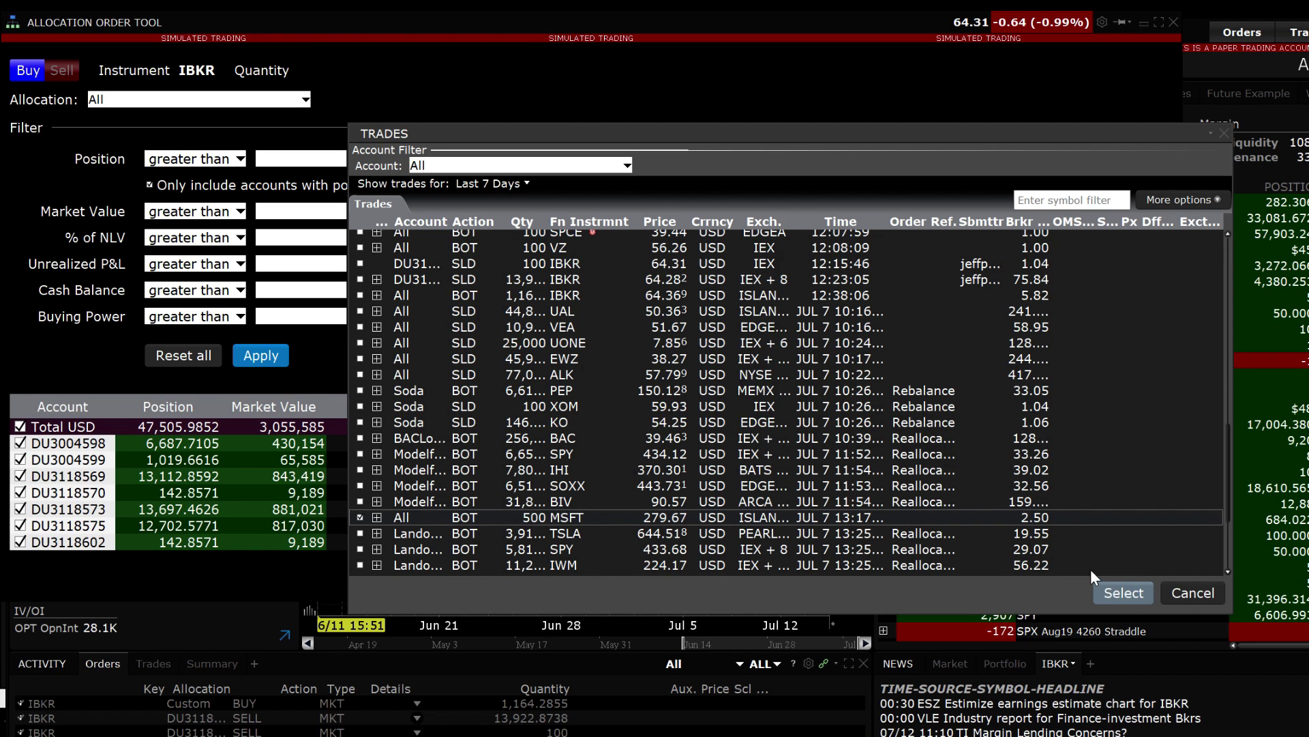
{"action": "left_click", "coordinate": [1111, 592]}
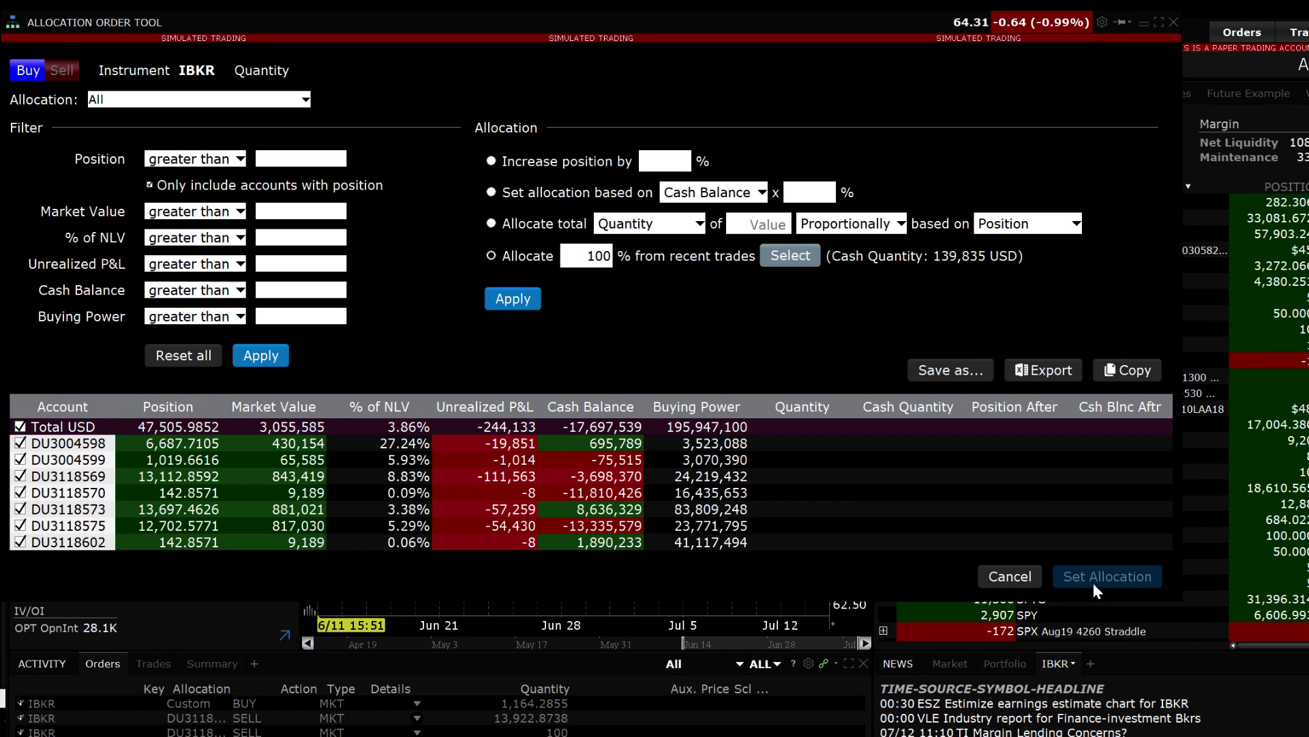
Apply the recent-trade allocation and set it on the IBKR order ticket as Custom.
{"action": "left_click", "coordinate": [516, 298]}
{"action": "left_click", "coordinate": [590, 352]}
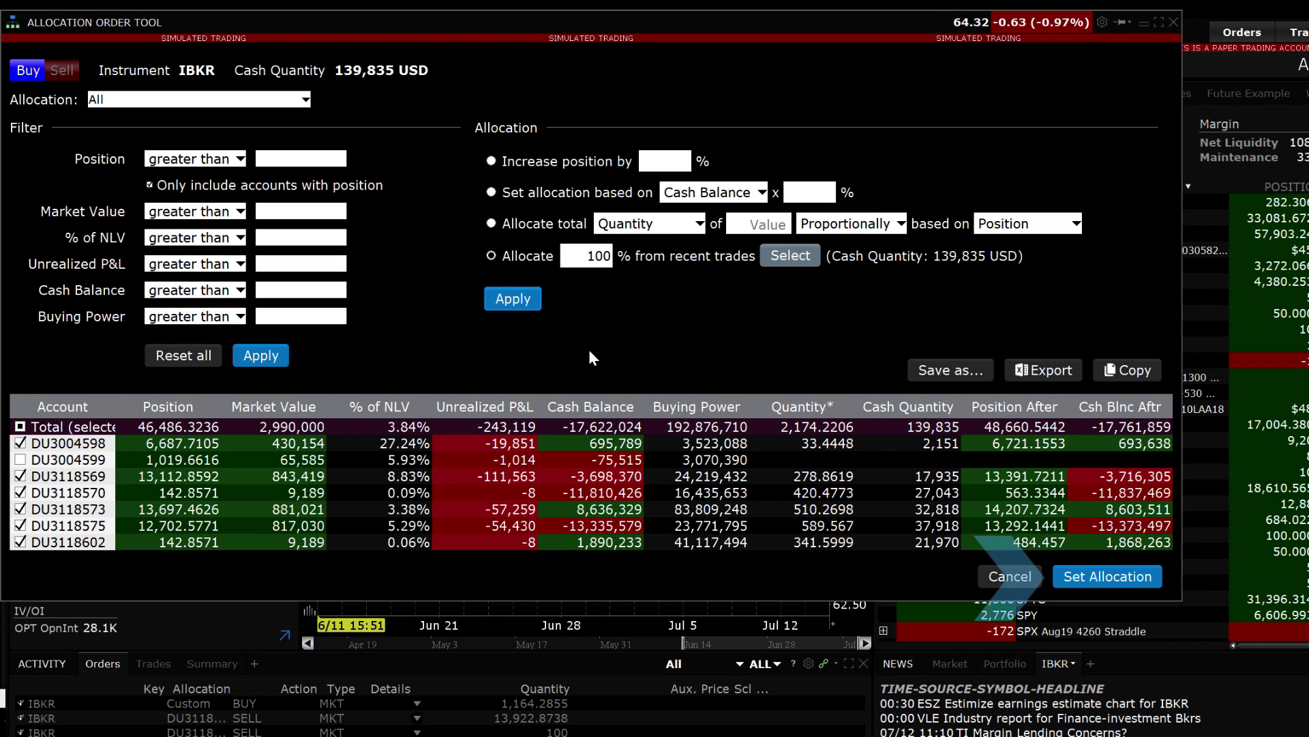
{"action": "left_click", "coordinate": [1116, 575]}
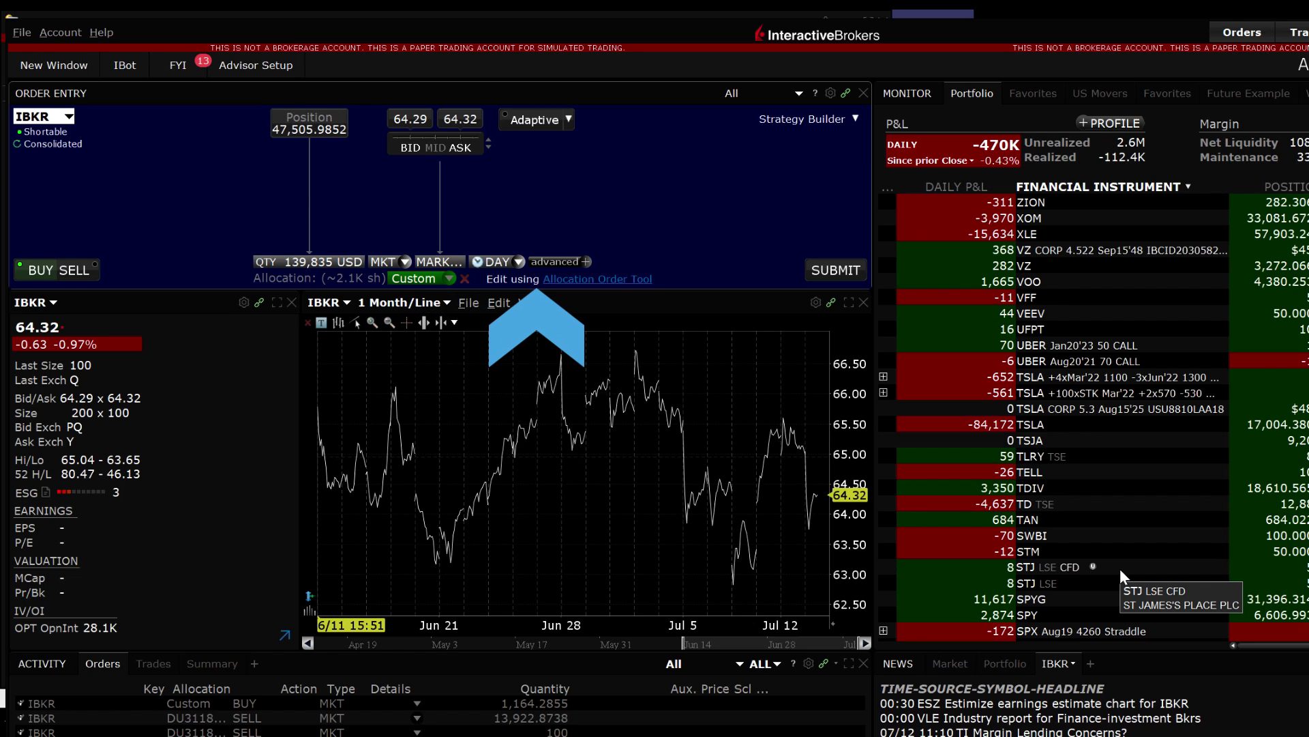
Submit the 139,835 USD IBKR buy and override the warnings to transmit it.
{"action": "left_click", "coordinate": [821, 268]}
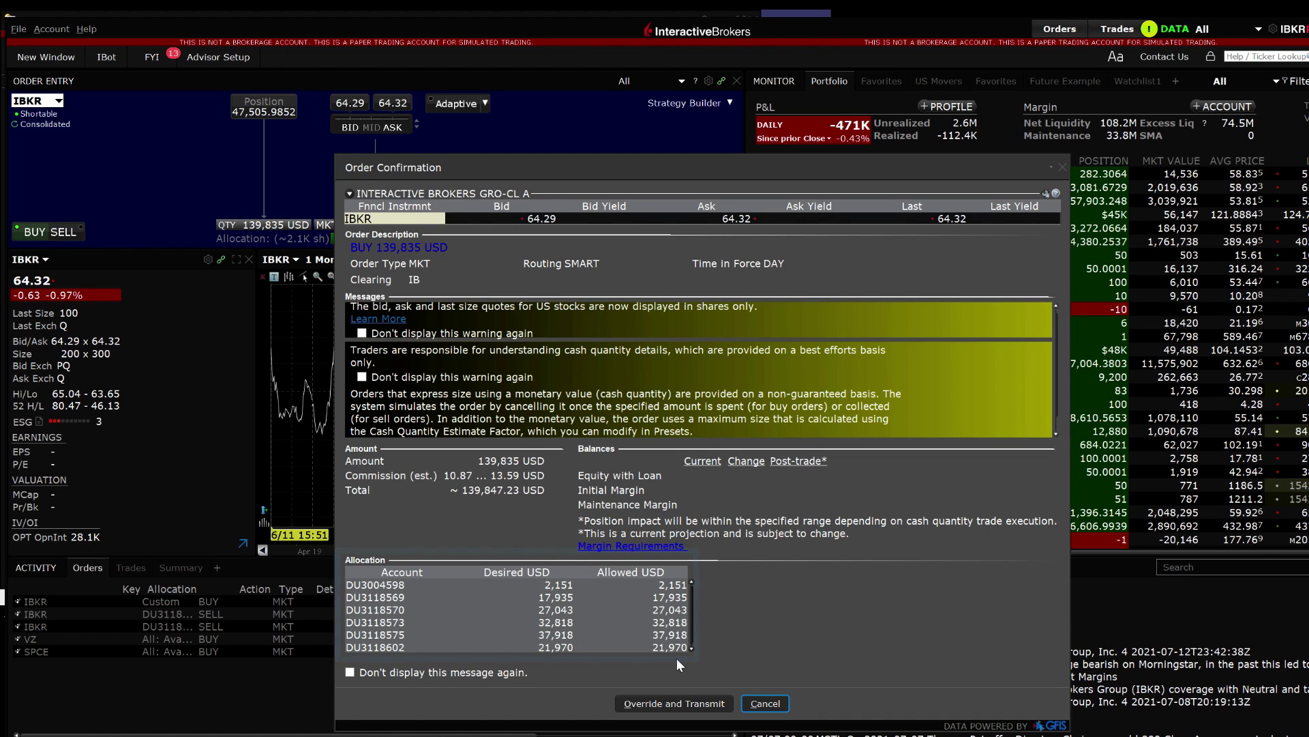
{"action": "left_click", "coordinate": [675, 703]}
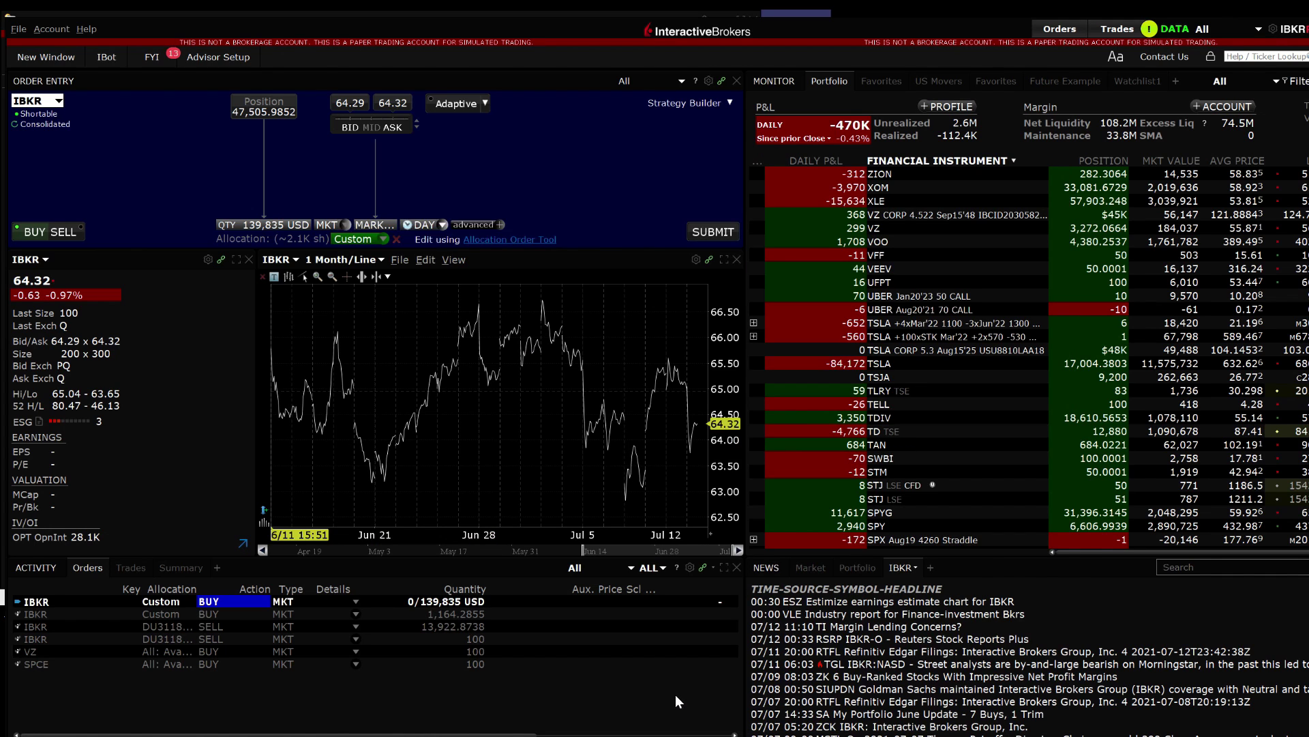